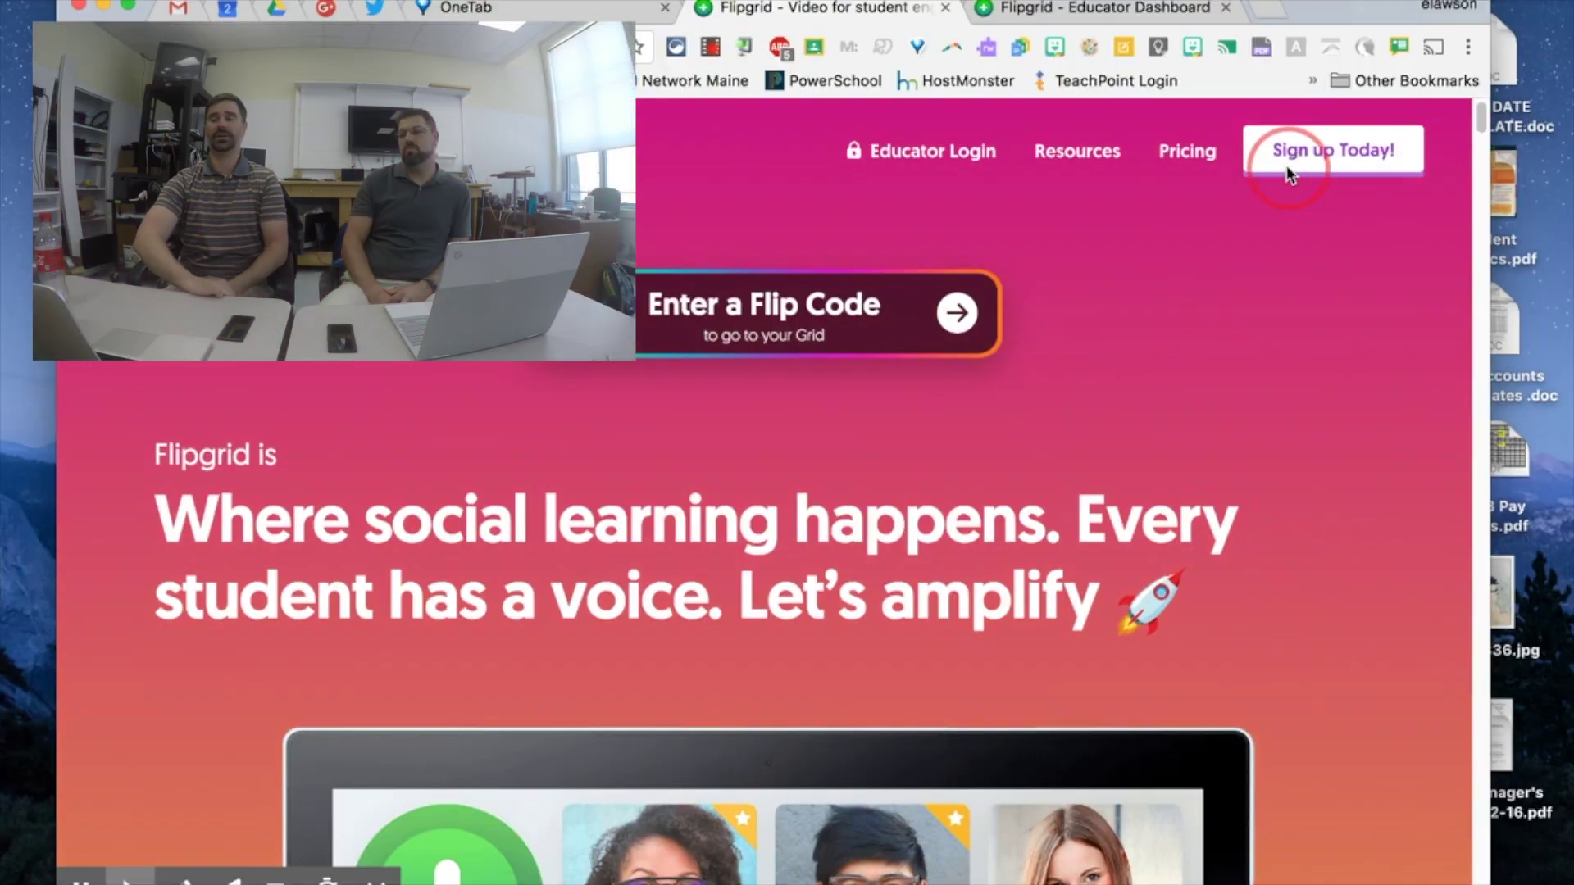
- Sign up with the school Google account and land on the dashboard showing the Our Classroom grid
{"action": "left_click", "coordinate": [1288, 170]}
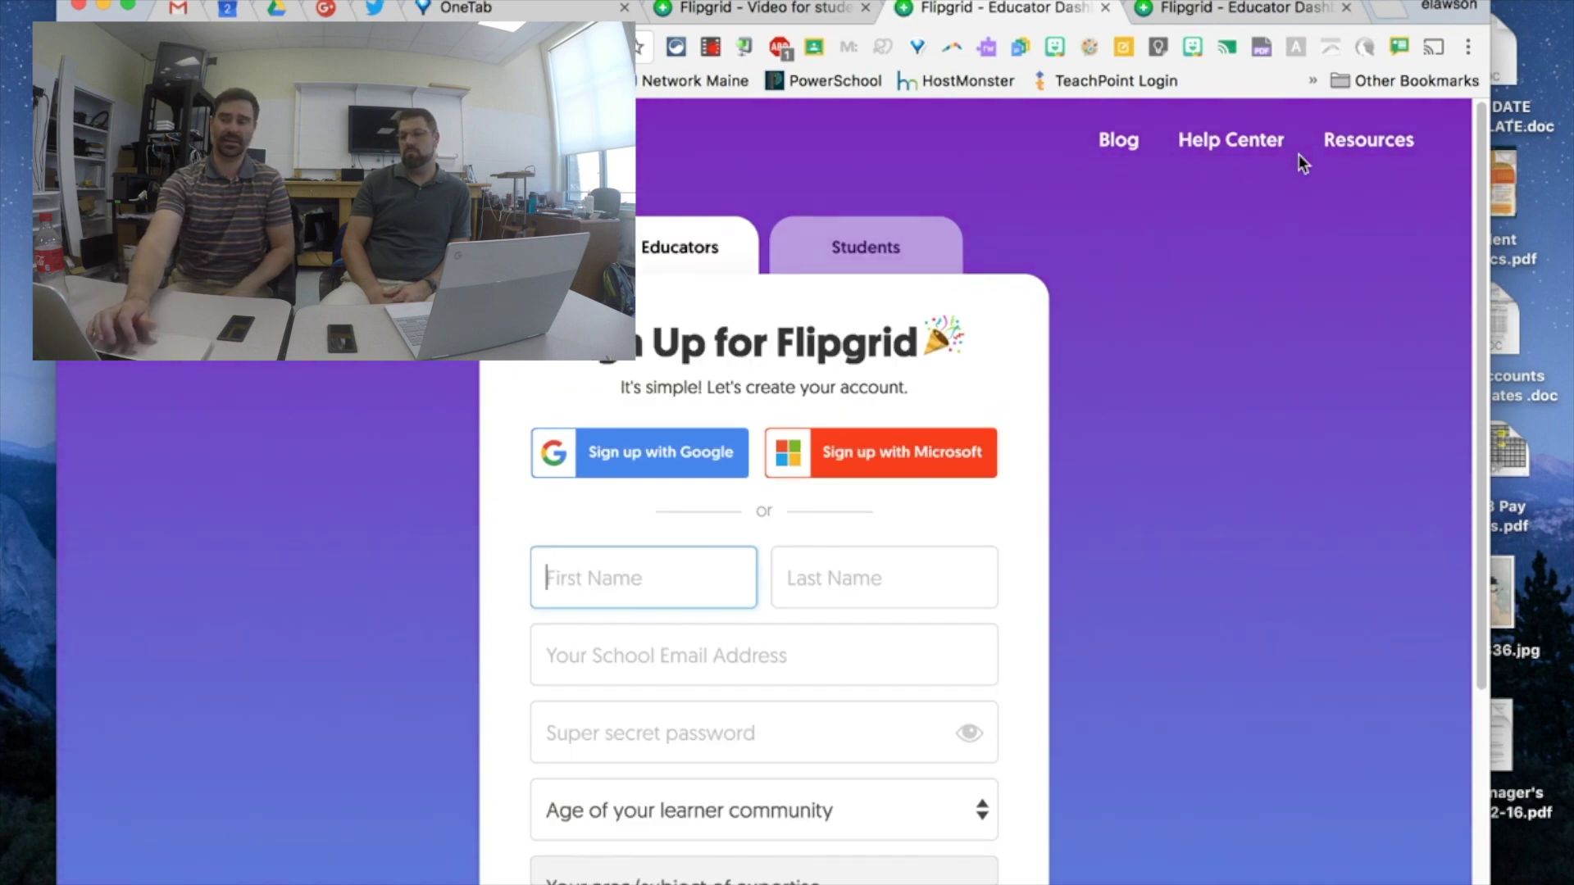
{"action": "left_click", "coordinate": [656, 460]}
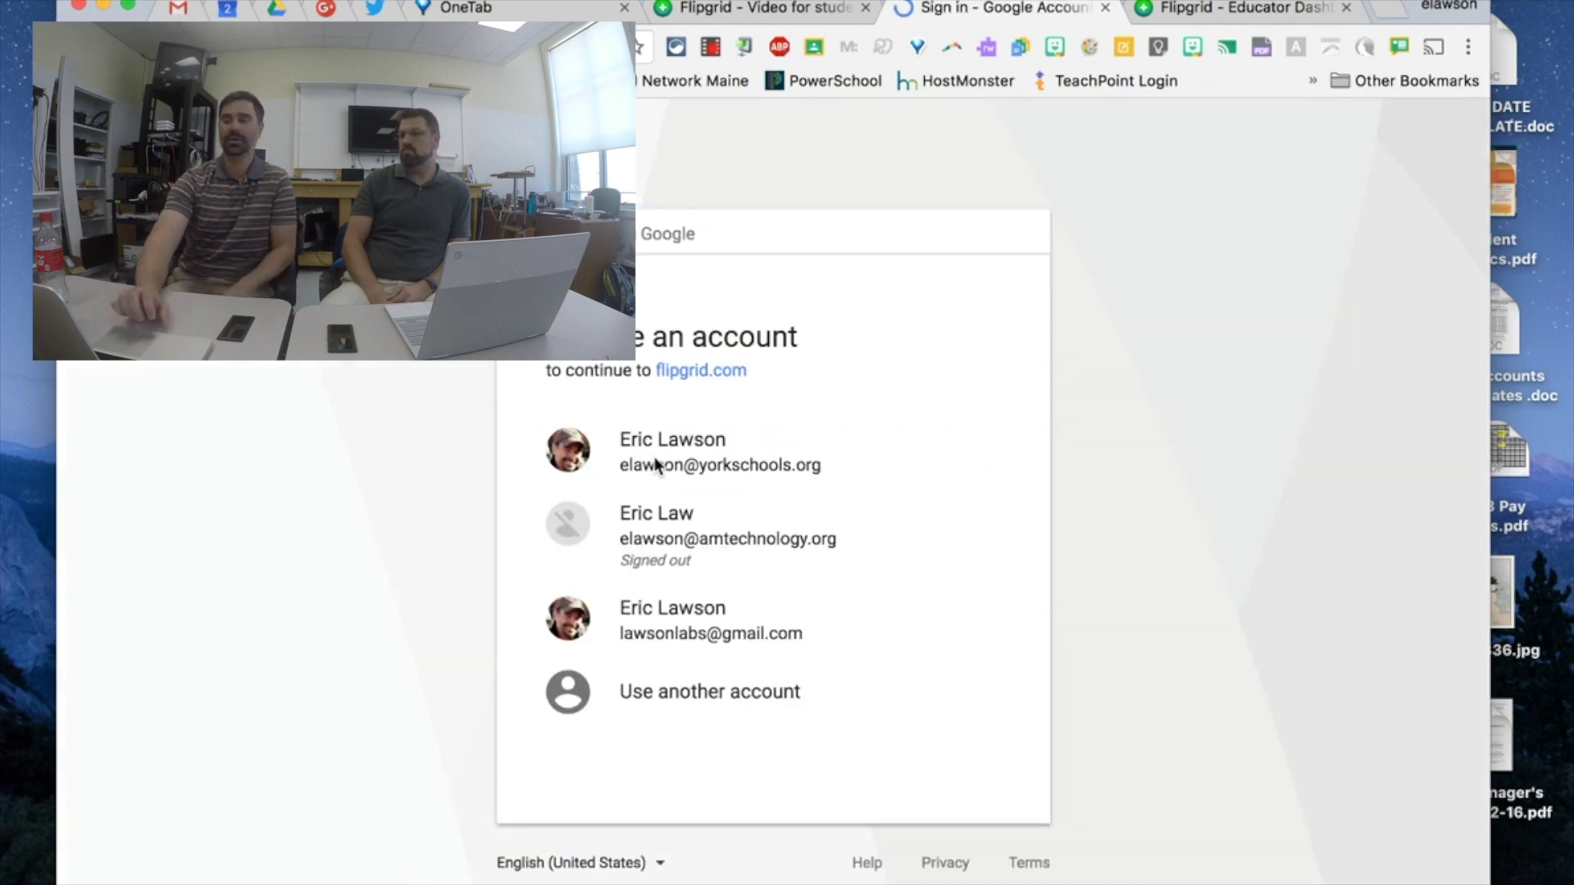
{"action": "left_click", "coordinate": [656, 464]}
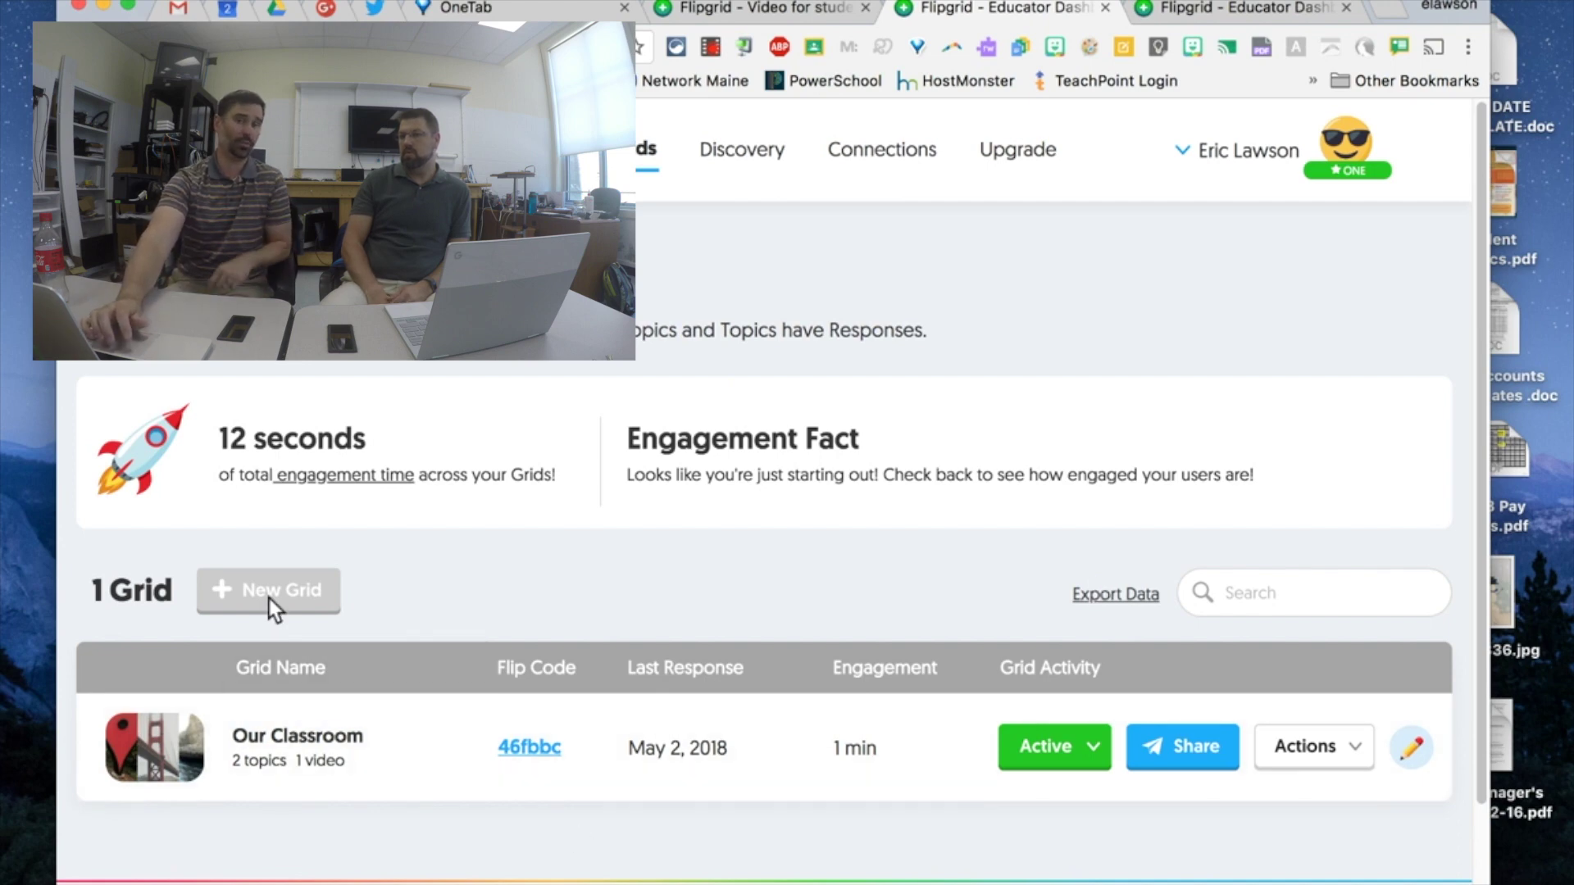
{"action": "scroll", "coordinate": [561, 582], "scroll_direction": "down", "scroll_amount": 3}
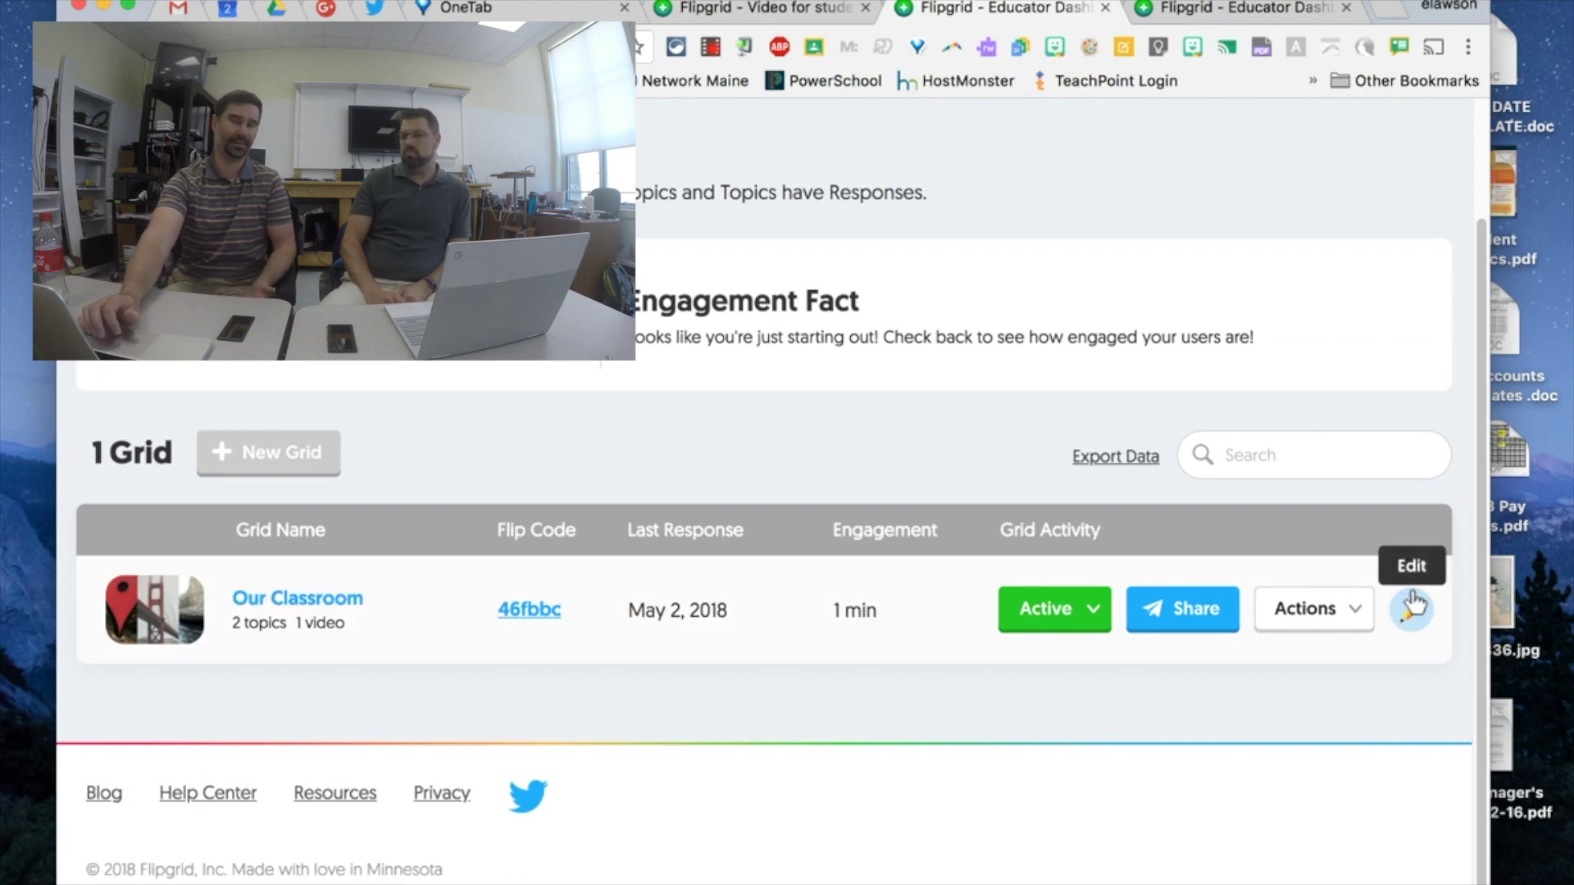
- Open the Our Classroom grid's topic list and start adding a new topic
{"action": "left_click", "coordinate": [326, 597]}
{"action": "scroll", "coordinate": [697, 570], "scroll_direction": "down", "scroll_amount": 3}
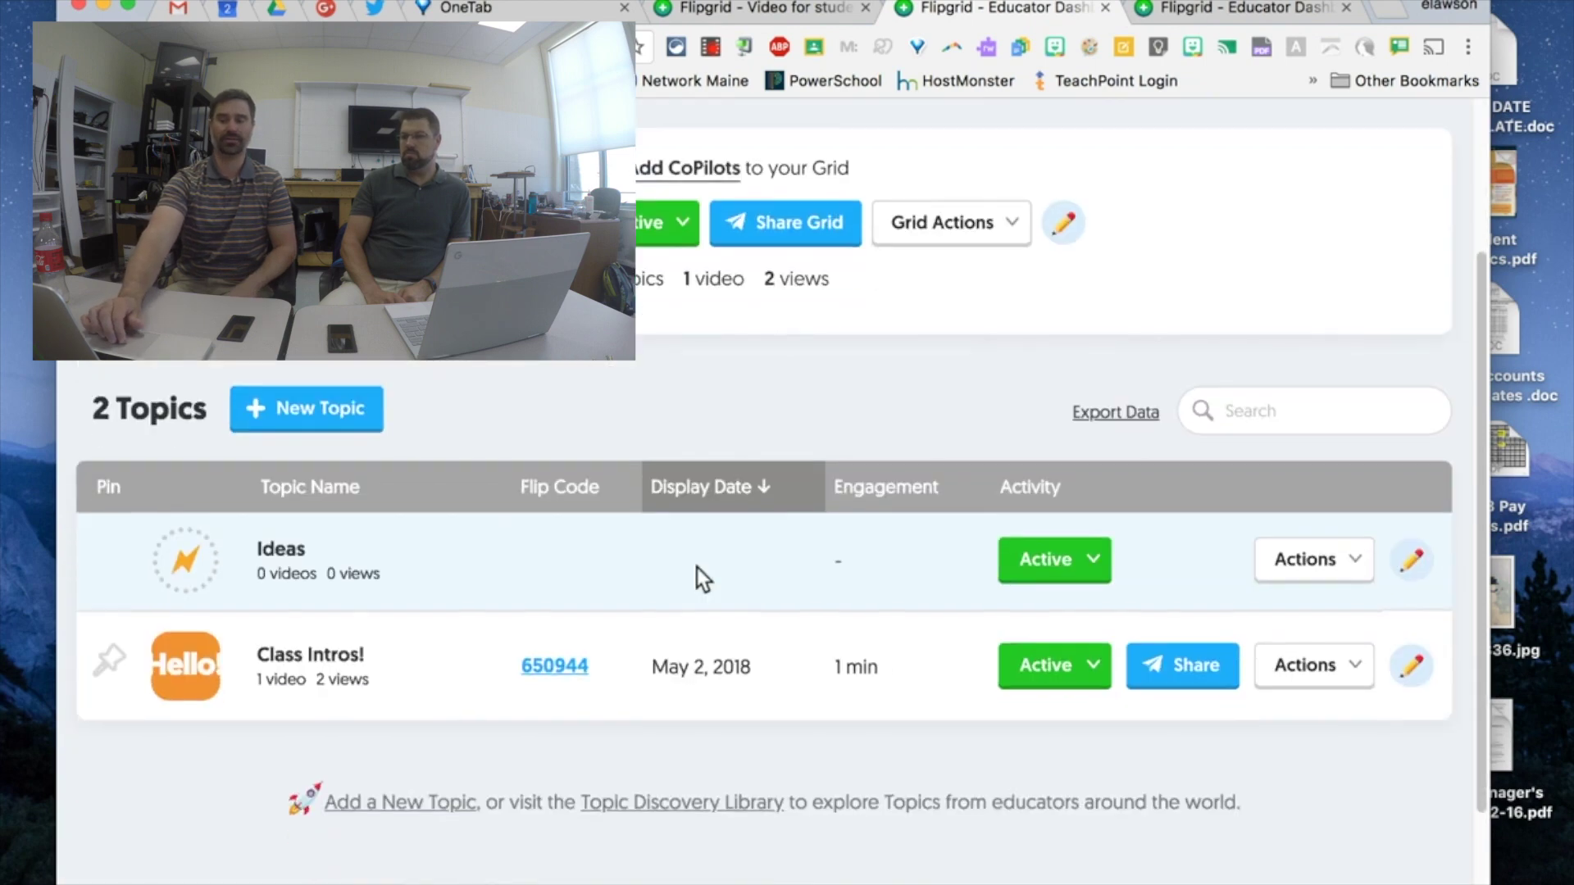
{"action": "scroll", "coordinate": [697, 567], "scroll_direction": "down", "scroll_amount": 1}
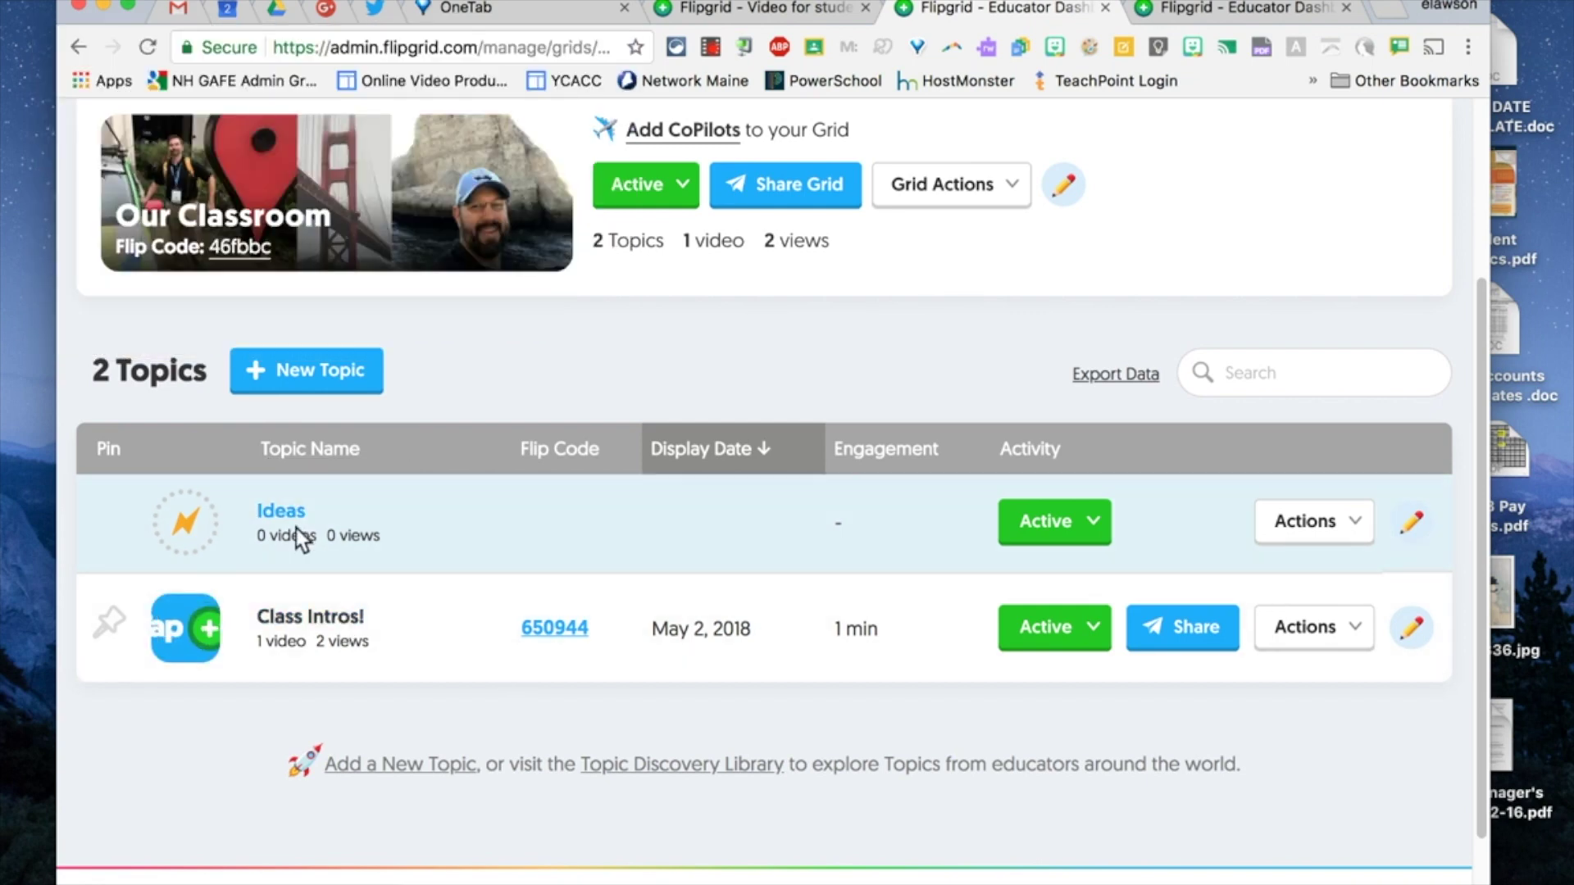
{"action": "left_click", "coordinate": [373, 768]}
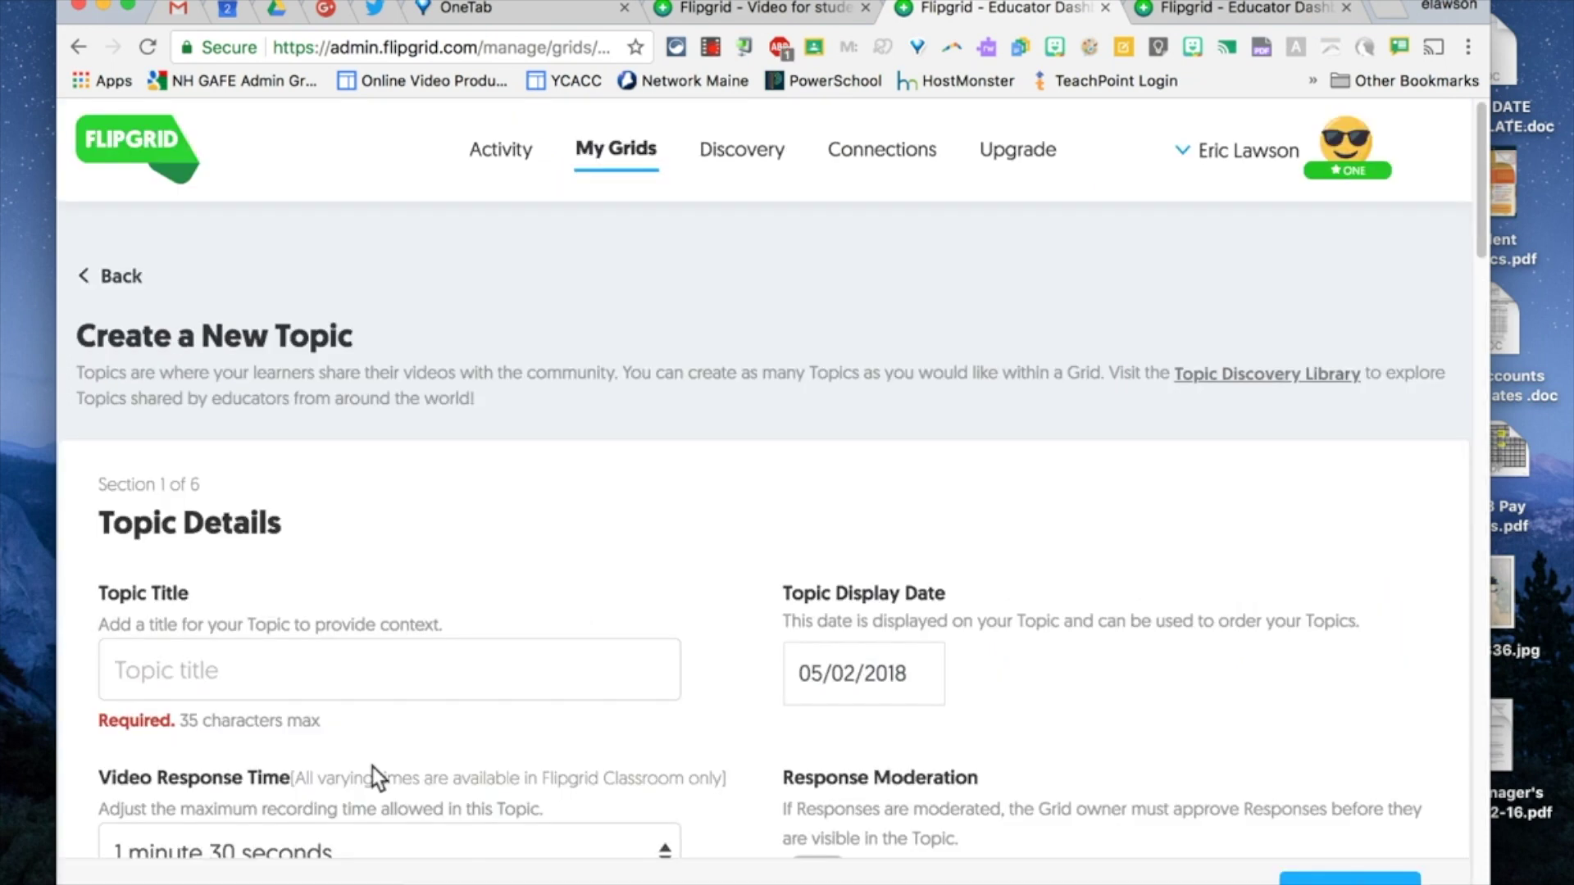
- Title the new topic '20% Time' and view the Video Response Time options
{"action": "scroll", "coordinate": [666, 636], "scroll_direction": "down", "scroll_amount": 2}
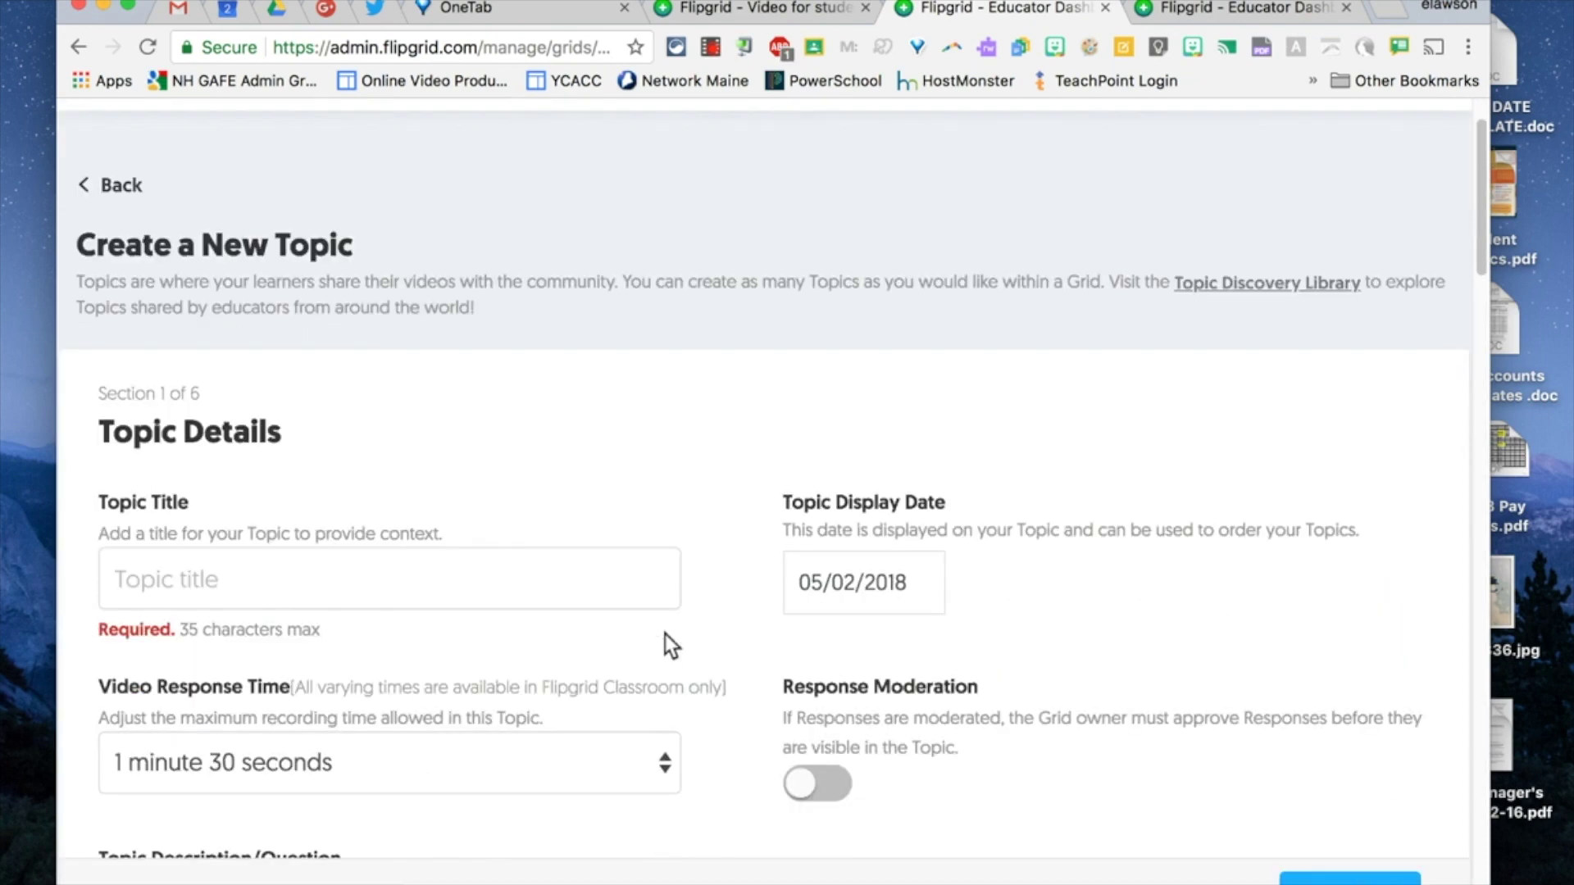
{"action": "scroll", "coordinate": [665, 633], "scroll_direction": "down", "scroll_amount": 5}
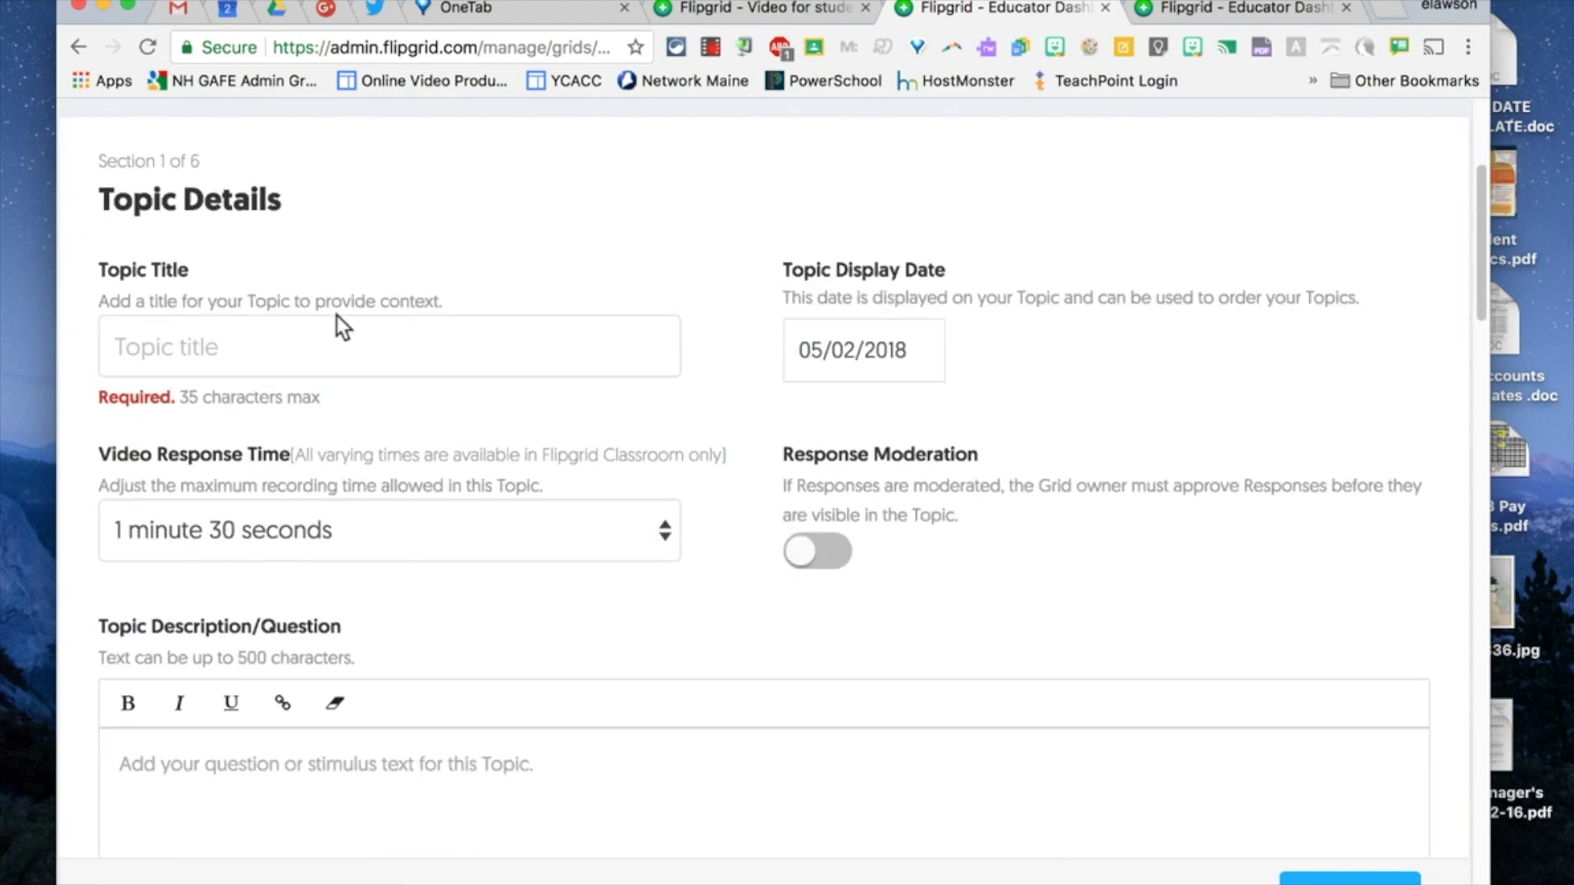
{"action": "left_click", "coordinate": [314, 351]}
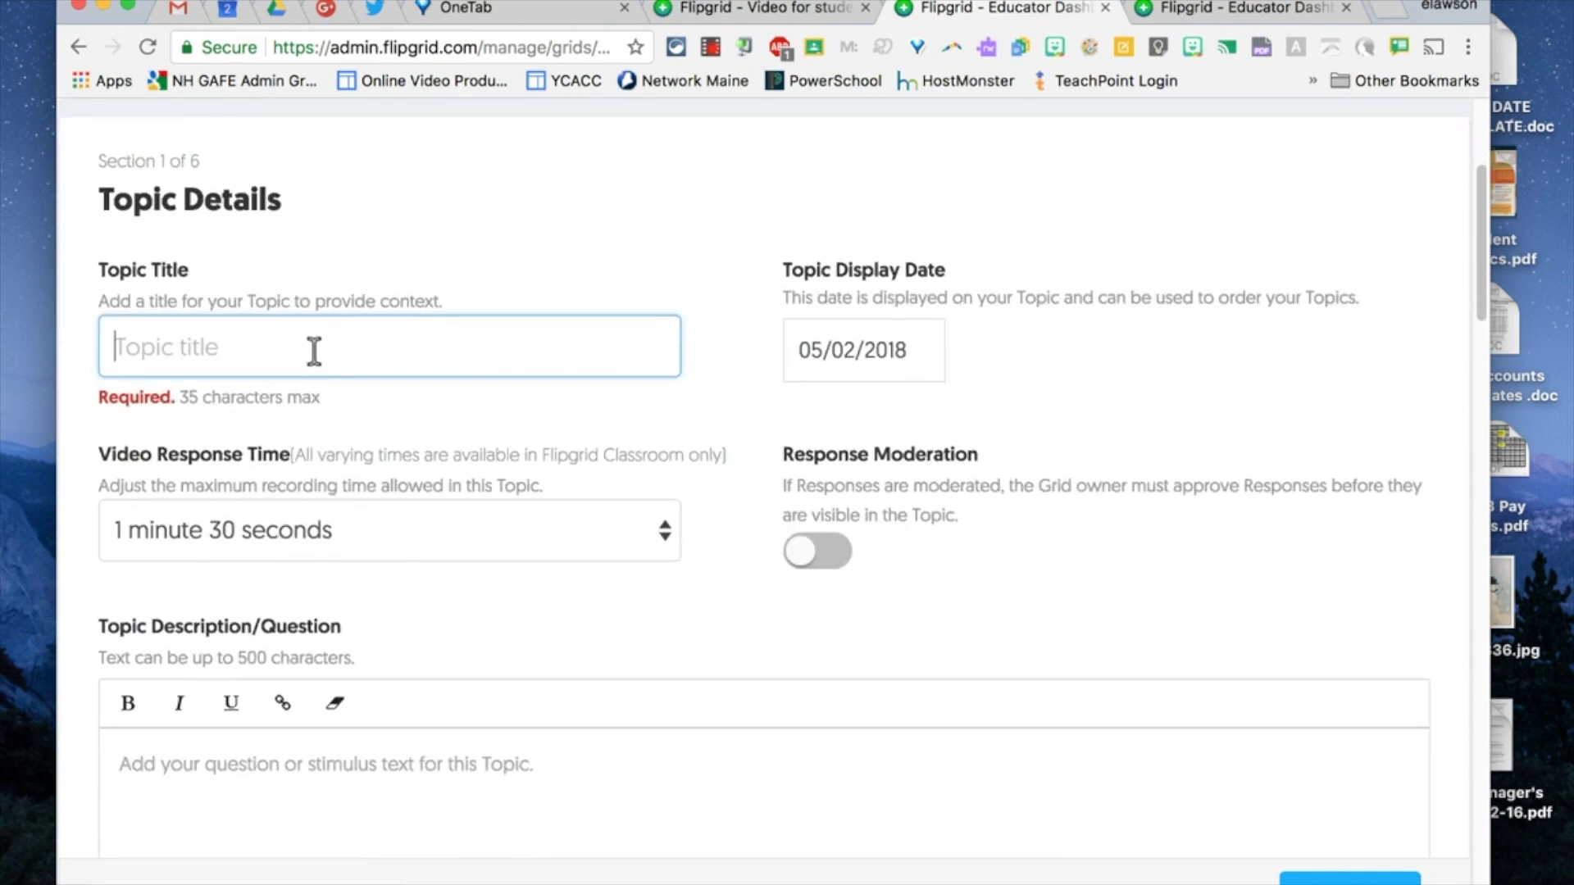
{"action": "type", "text": "20% Time"}
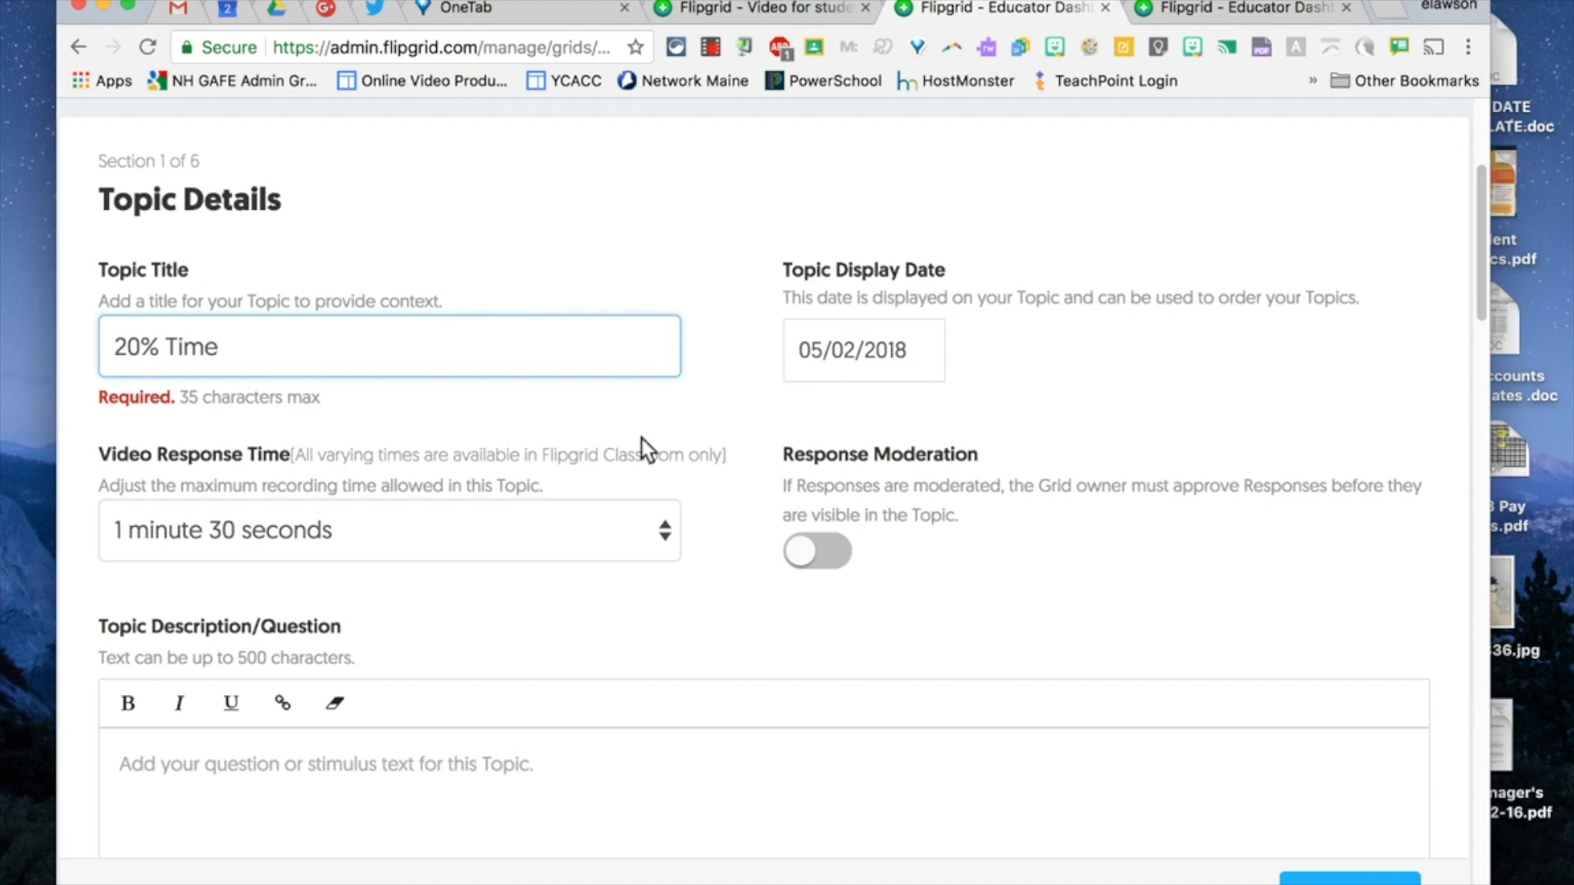
{"action": "scroll", "coordinate": [641, 443], "scroll_direction": "down", "scroll_amount": 2}
{"action": "left_click", "coordinate": [584, 416]}
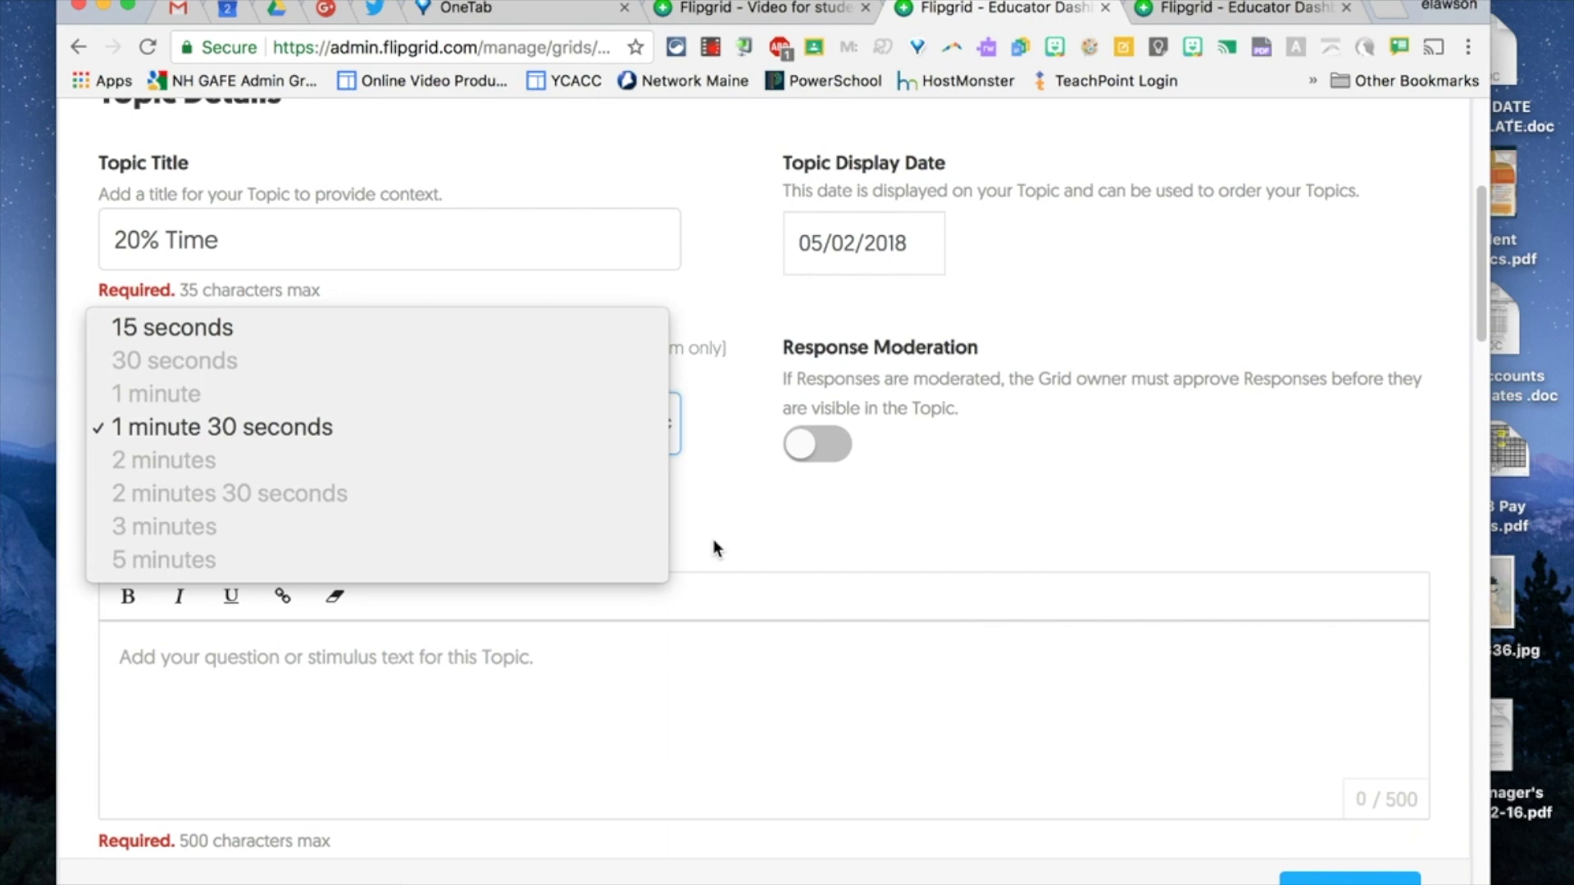
- Keep 1 minute 30 seconds and enter the description 'What would you learn about if I gave you some alone time?'
{"action": "left_click", "coordinate": [815, 502]}
{"action": "scroll", "coordinate": [745, 520], "scroll_direction": "down", "scroll_amount": 2}
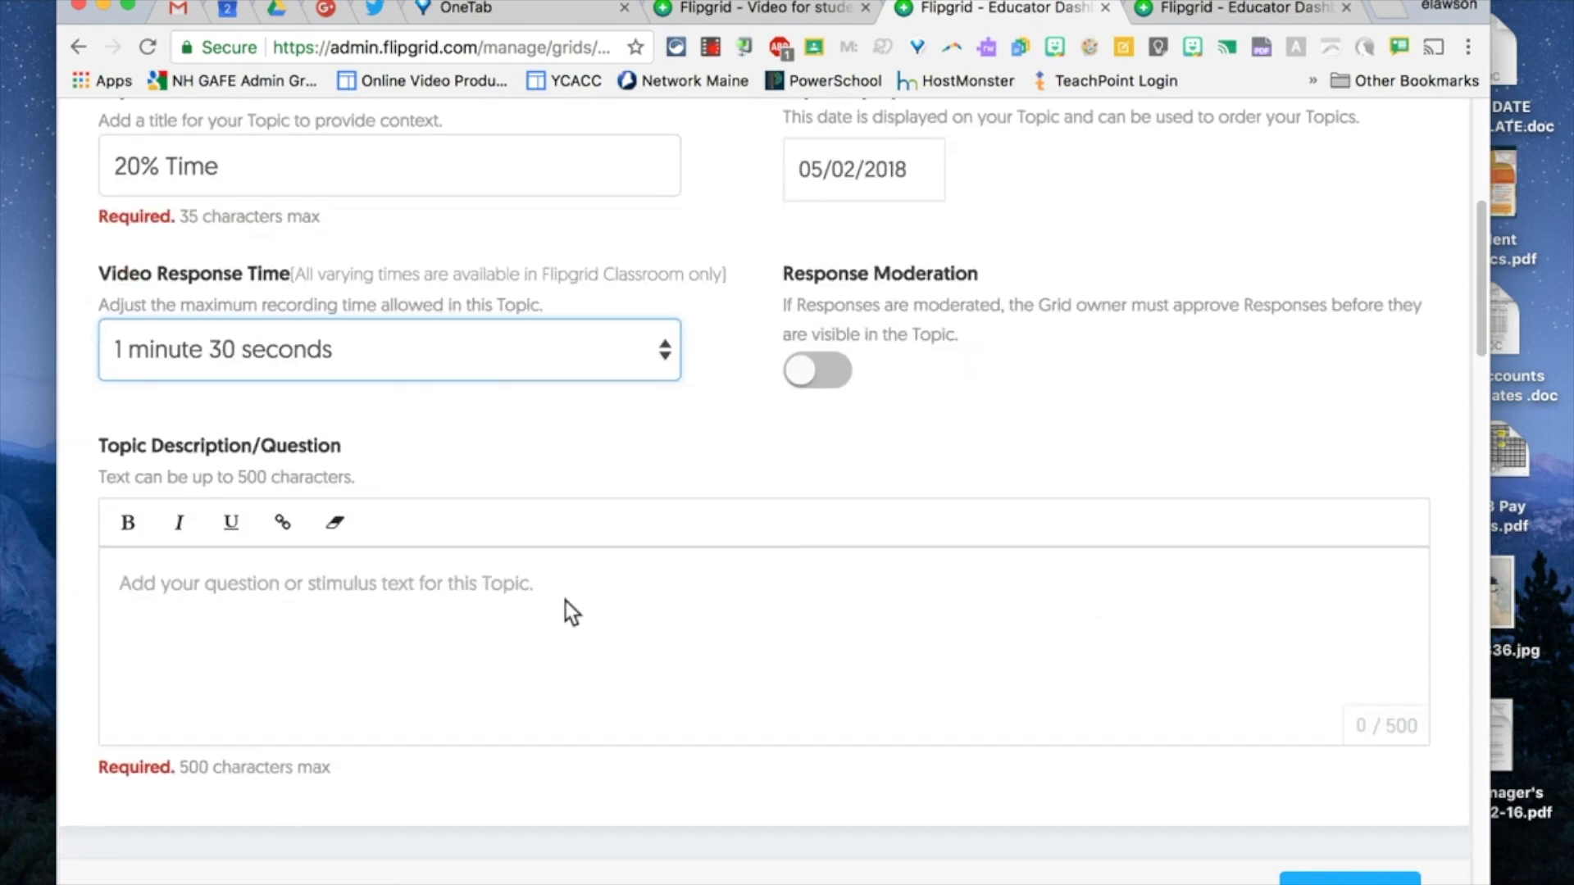
{"action": "left_click", "coordinate": [523, 615]}
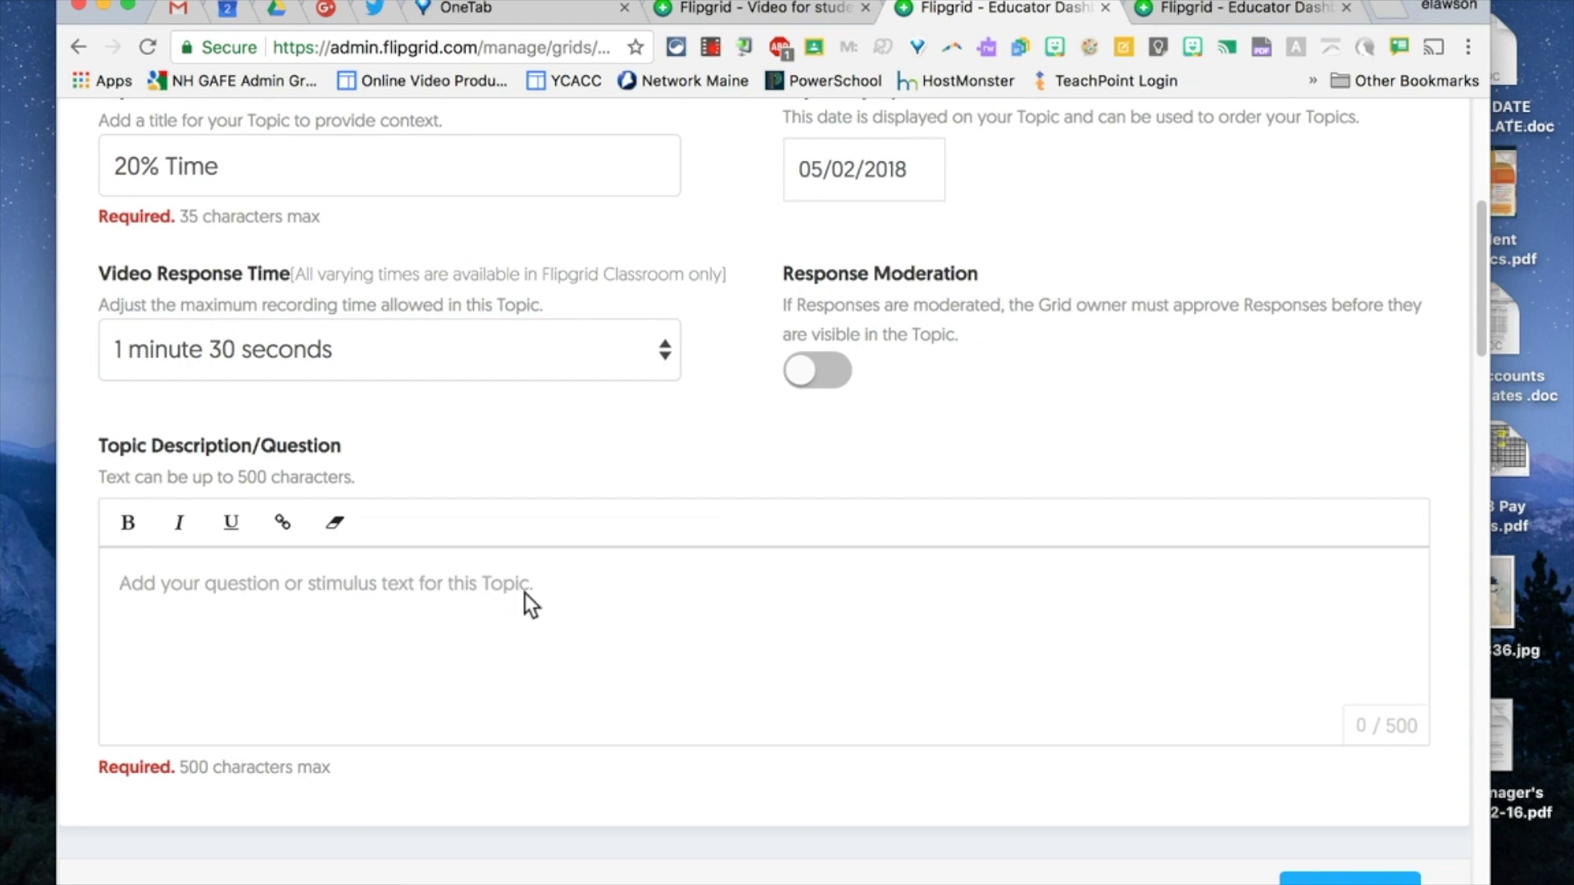
{"action": "scroll", "coordinate": [601, 607], "scroll_direction": "down", "scroll_amount": 1}
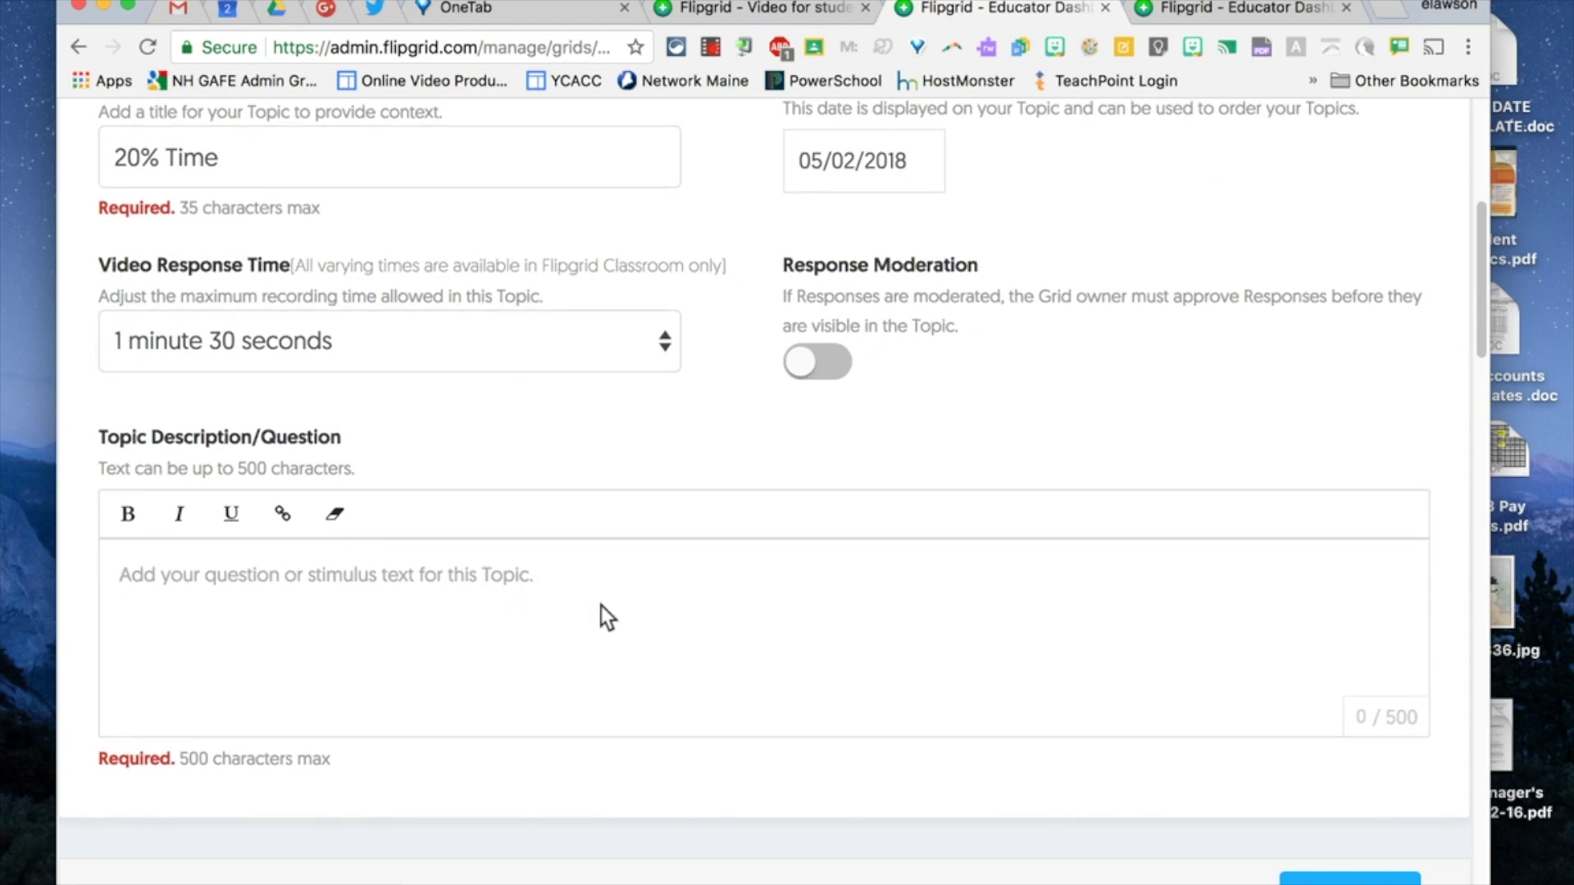
{"action": "scroll", "coordinate": [607, 617], "scroll_direction": "up", "scroll_amount": 1}
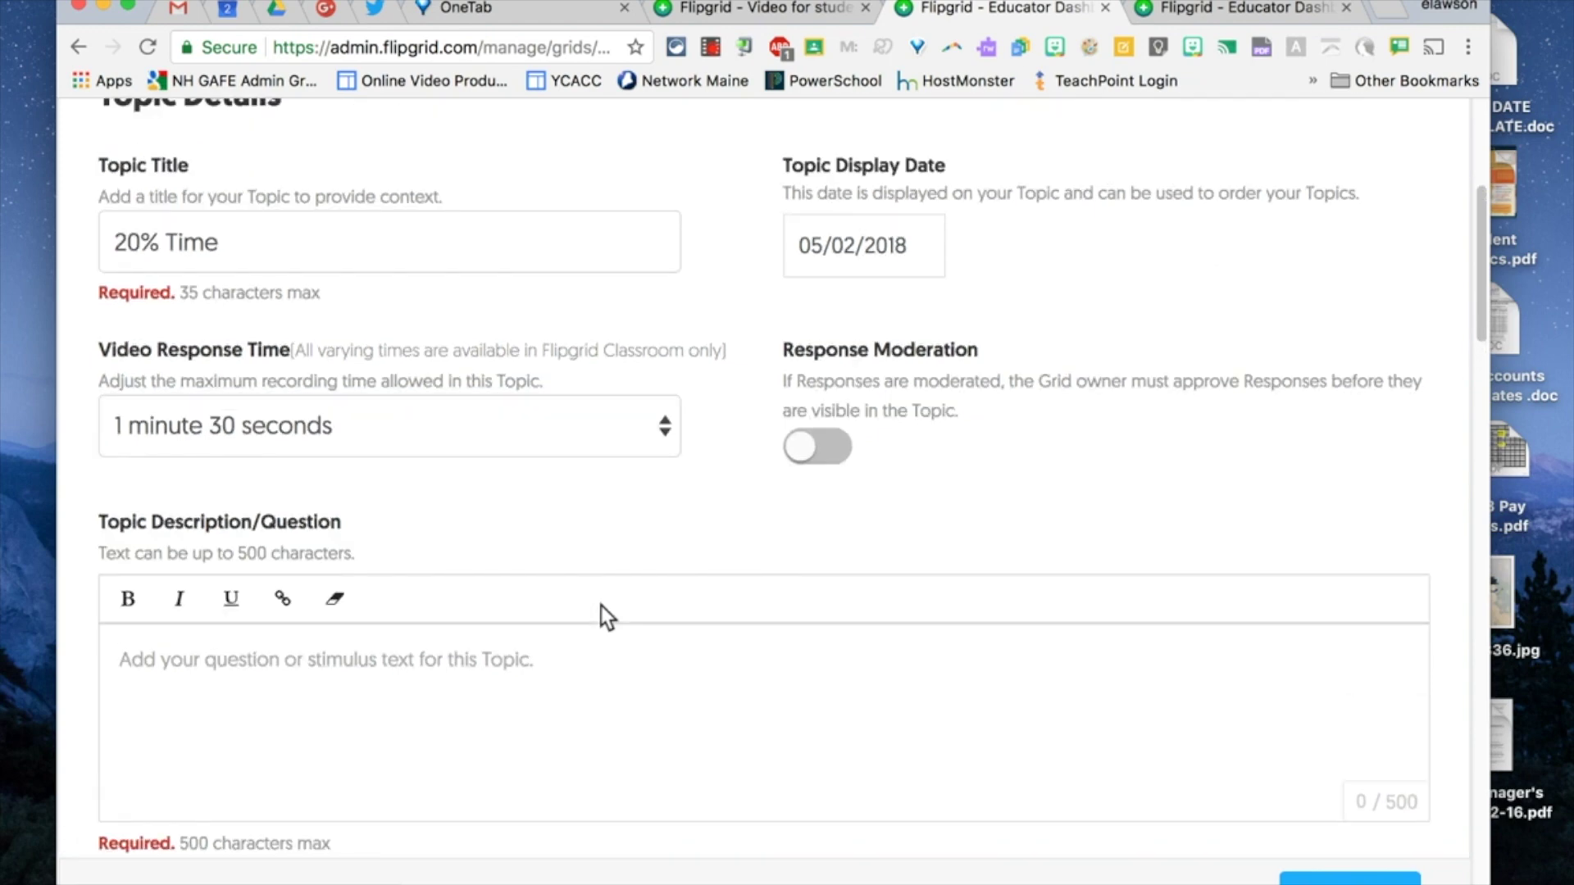
{"action": "type", "text": "What would you le"}
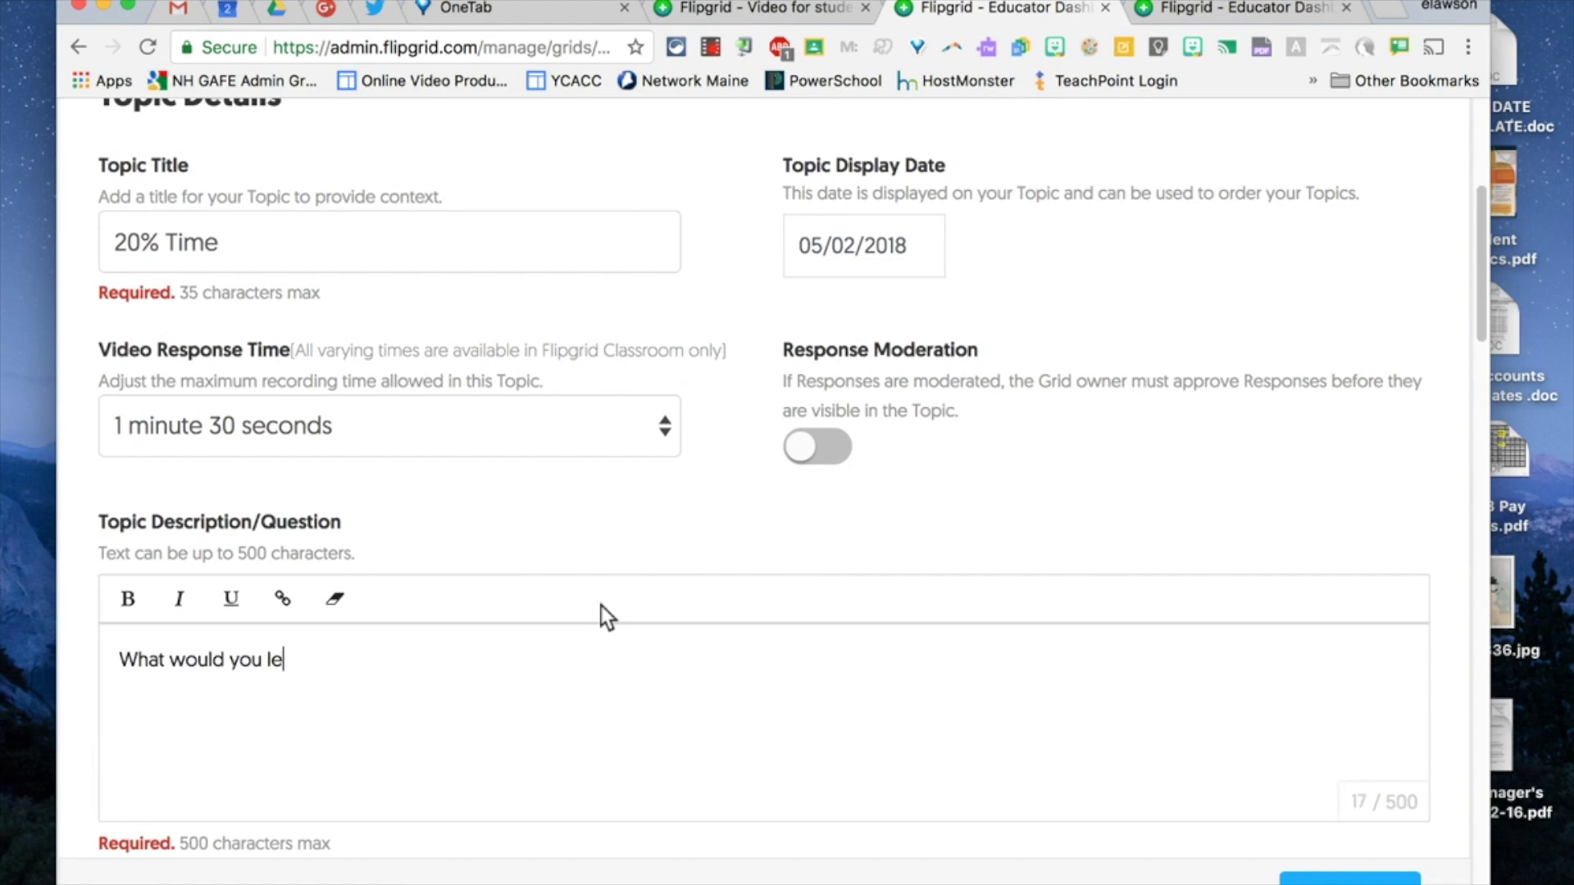
{"action": "type", "text": "arn about if I "}
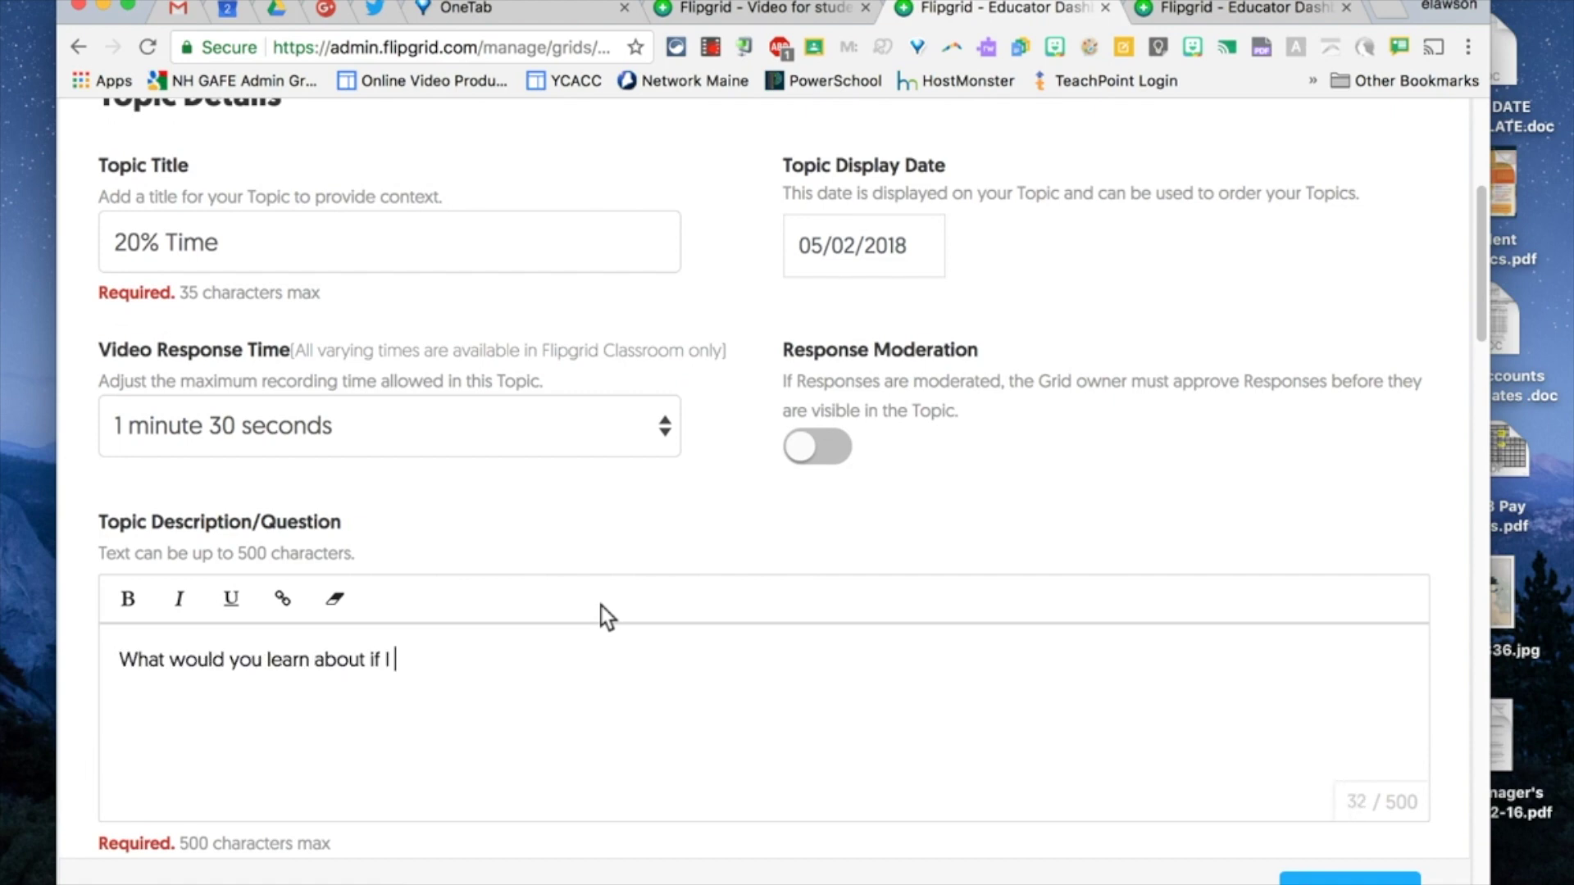
{"action": "type", "text": "gave you some "}
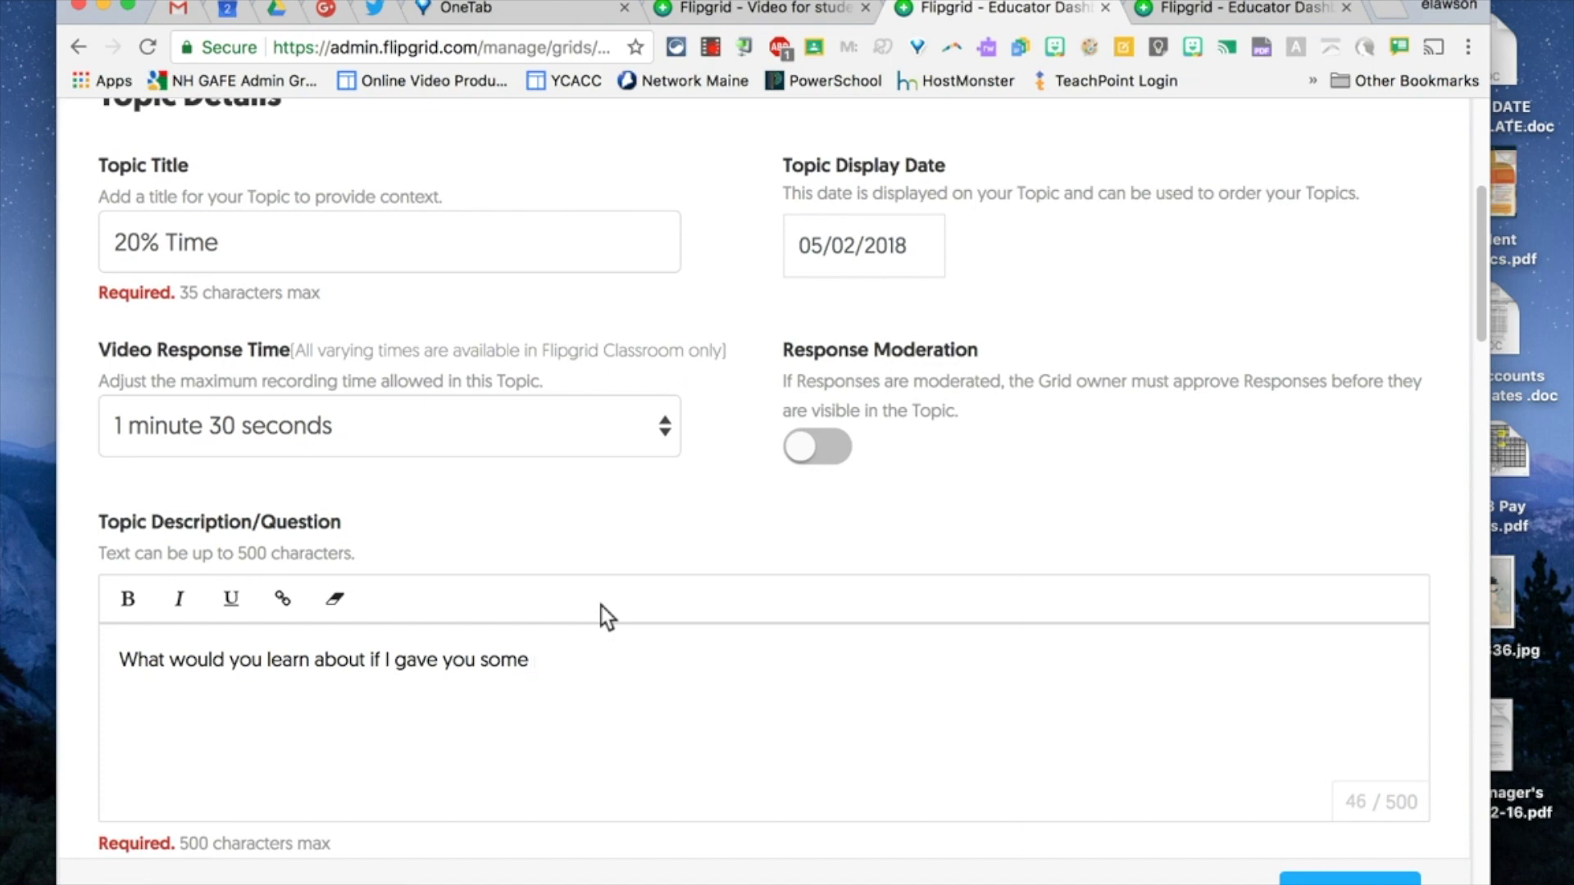
{"action": "type", "text": "alone time>"}
{"action": "key", "text": "BackSpace"}
{"action": "type", "text": "?"}
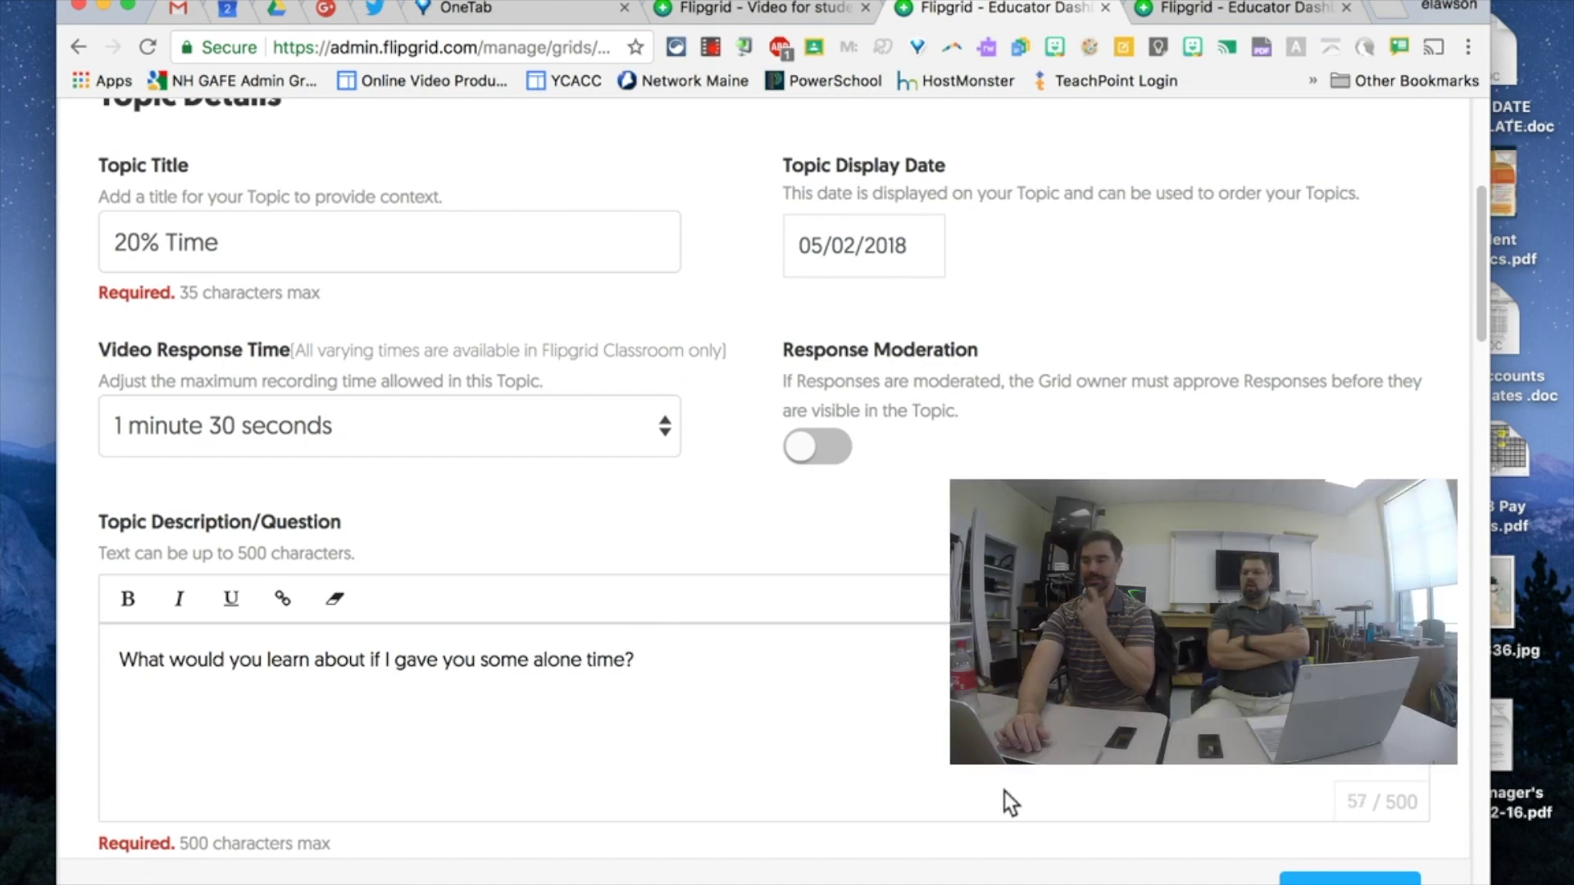
{"action": "scroll", "coordinate": [1005, 791], "scroll_direction": "down", "scroll_amount": 3}
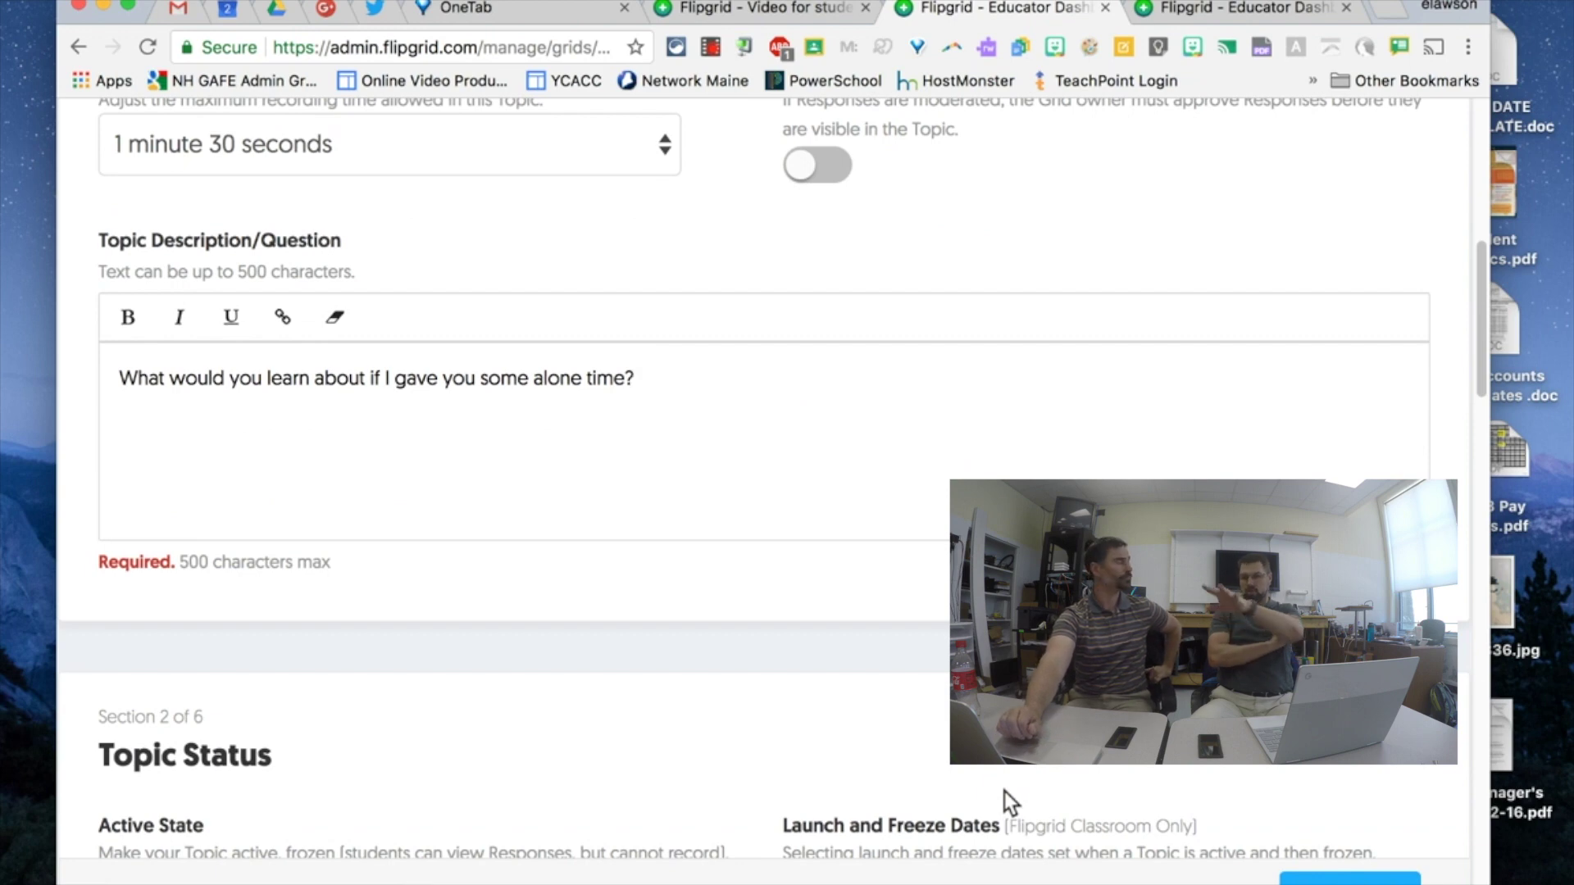
- Review attachment, response and feedback settings, keeping Basic Feedback on Performance and Ideas
{"action": "scroll", "coordinate": [1005, 790], "scroll_direction": "down", "scroll_amount": 5}
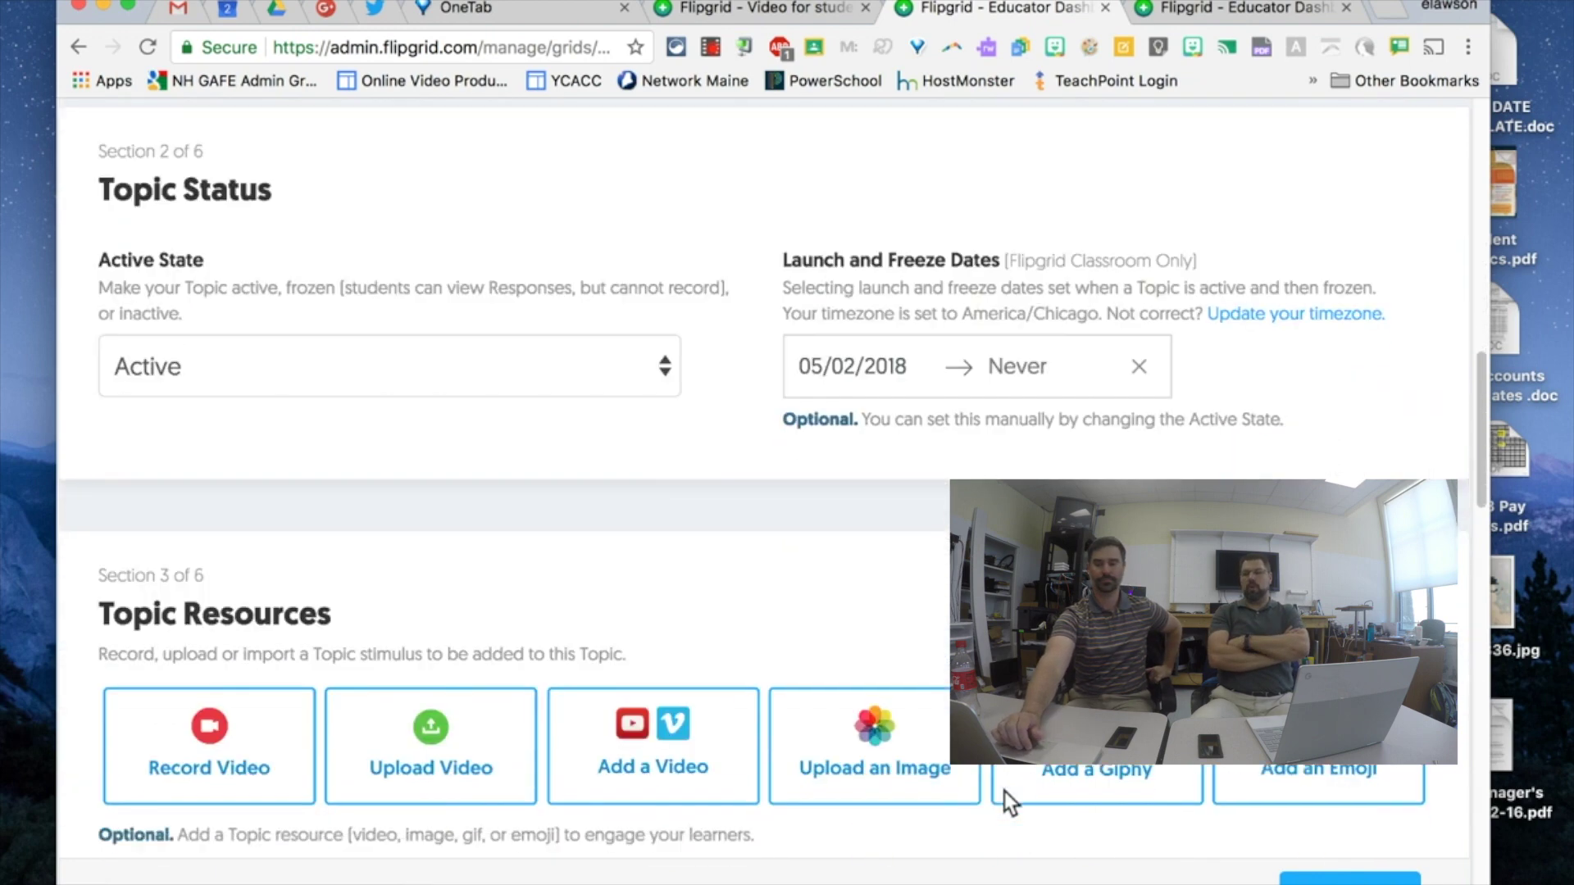
{"action": "scroll", "coordinate": [1005, 791], "scroll_direction": "up", "scroll_amount": 10}
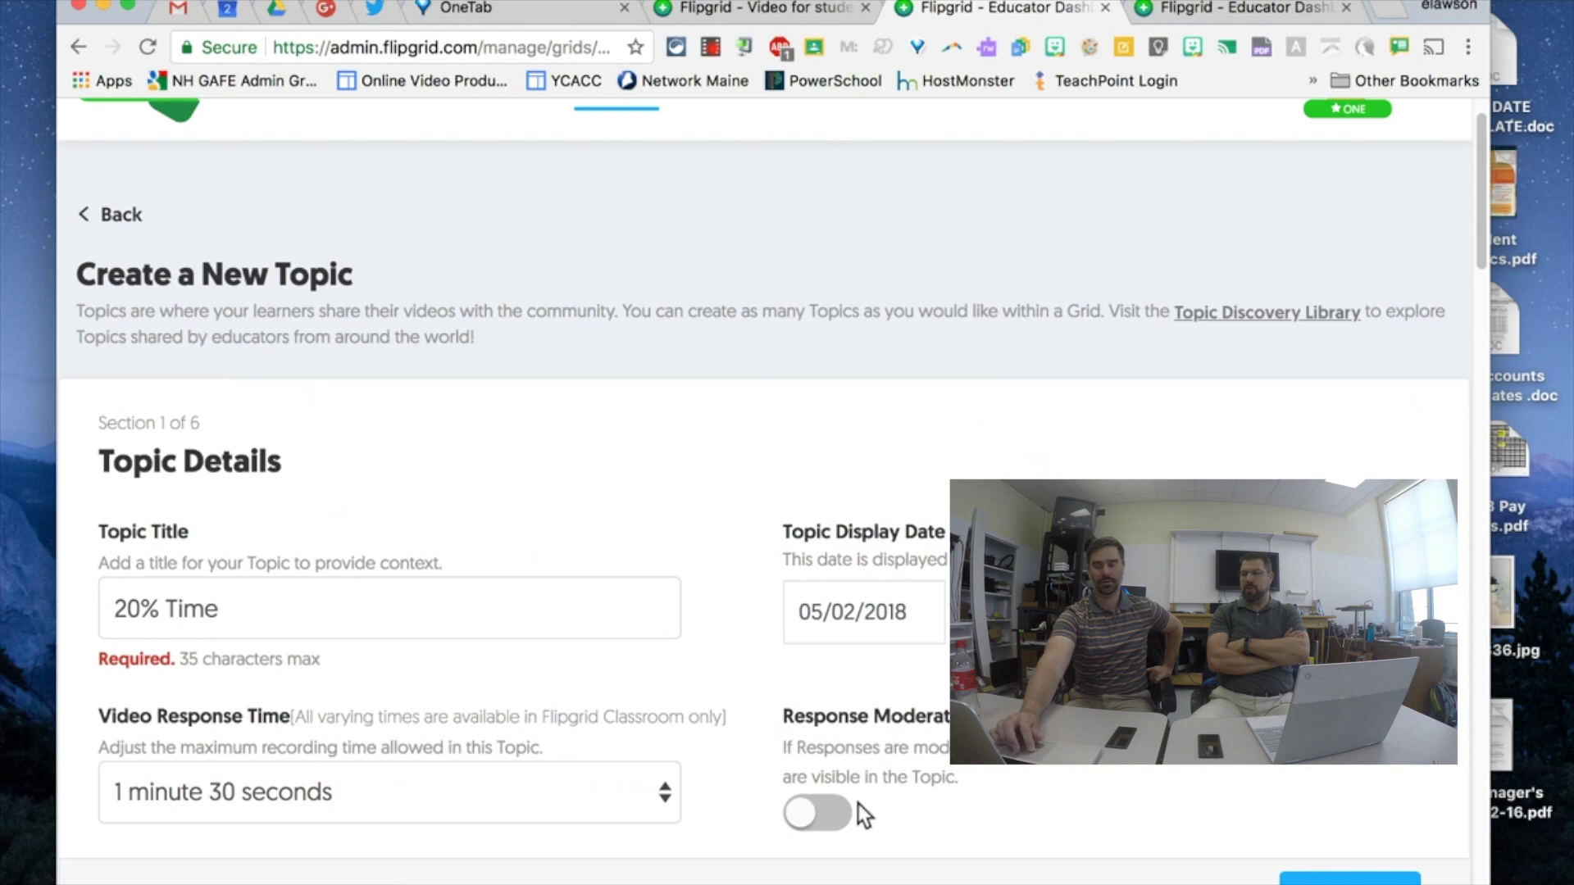
{"action": "scroll", "coordinate": [878, 818], "scroll_direction": "down", "scroll_amount": 2}
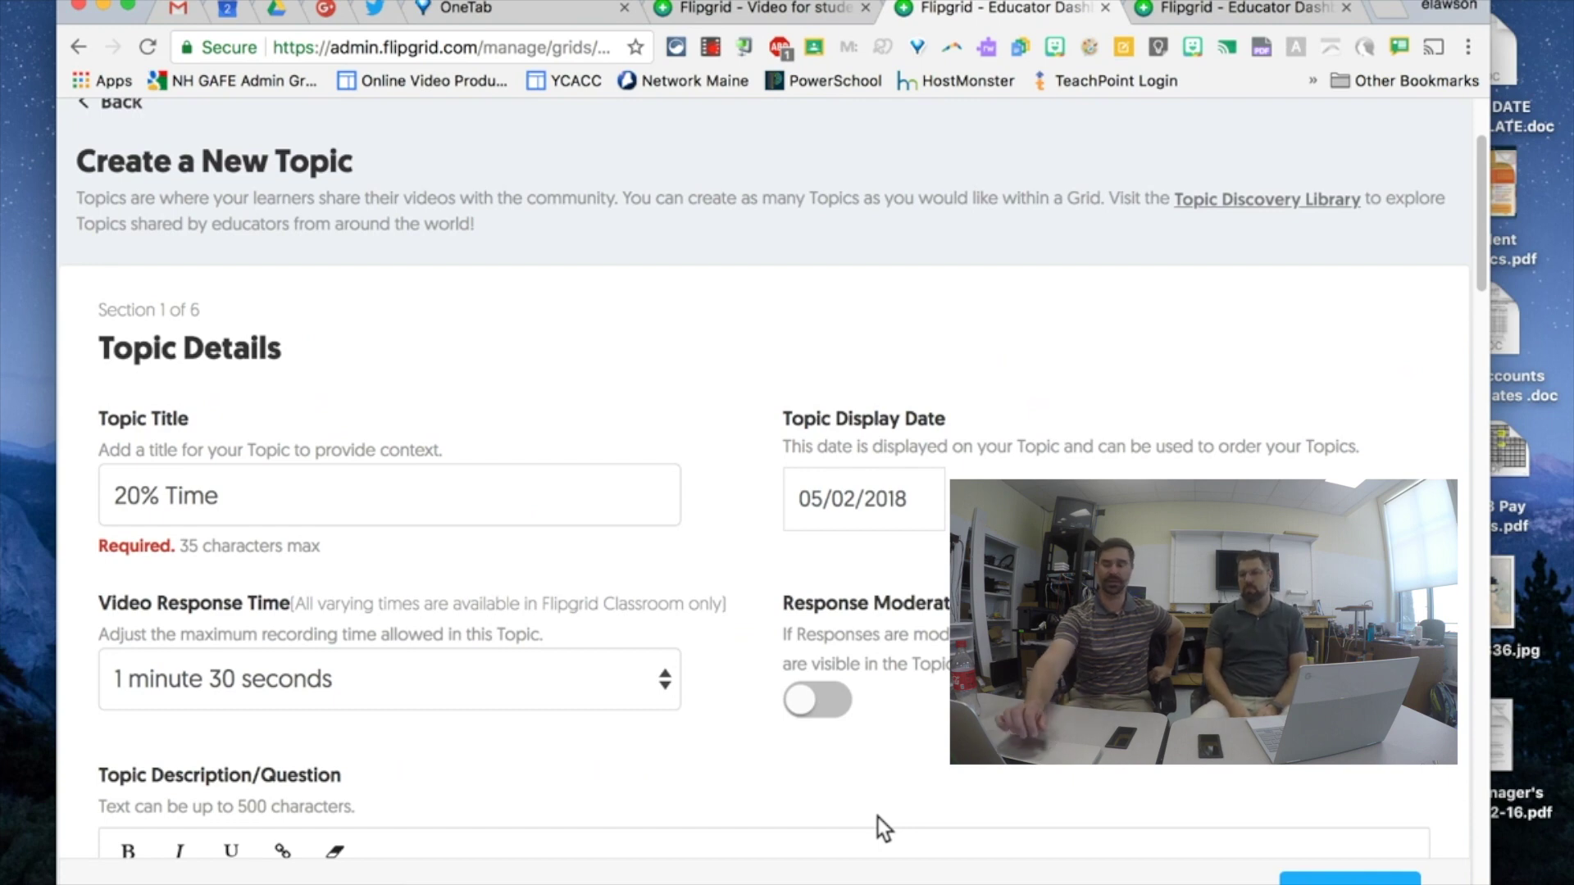
{"action": "type", "text": "What would you learn about if I gave you some alone time?"}
{"action": "scroll", "coordinate": [878, 818], "scroll_direction": "down", "scroll_amount": 2}
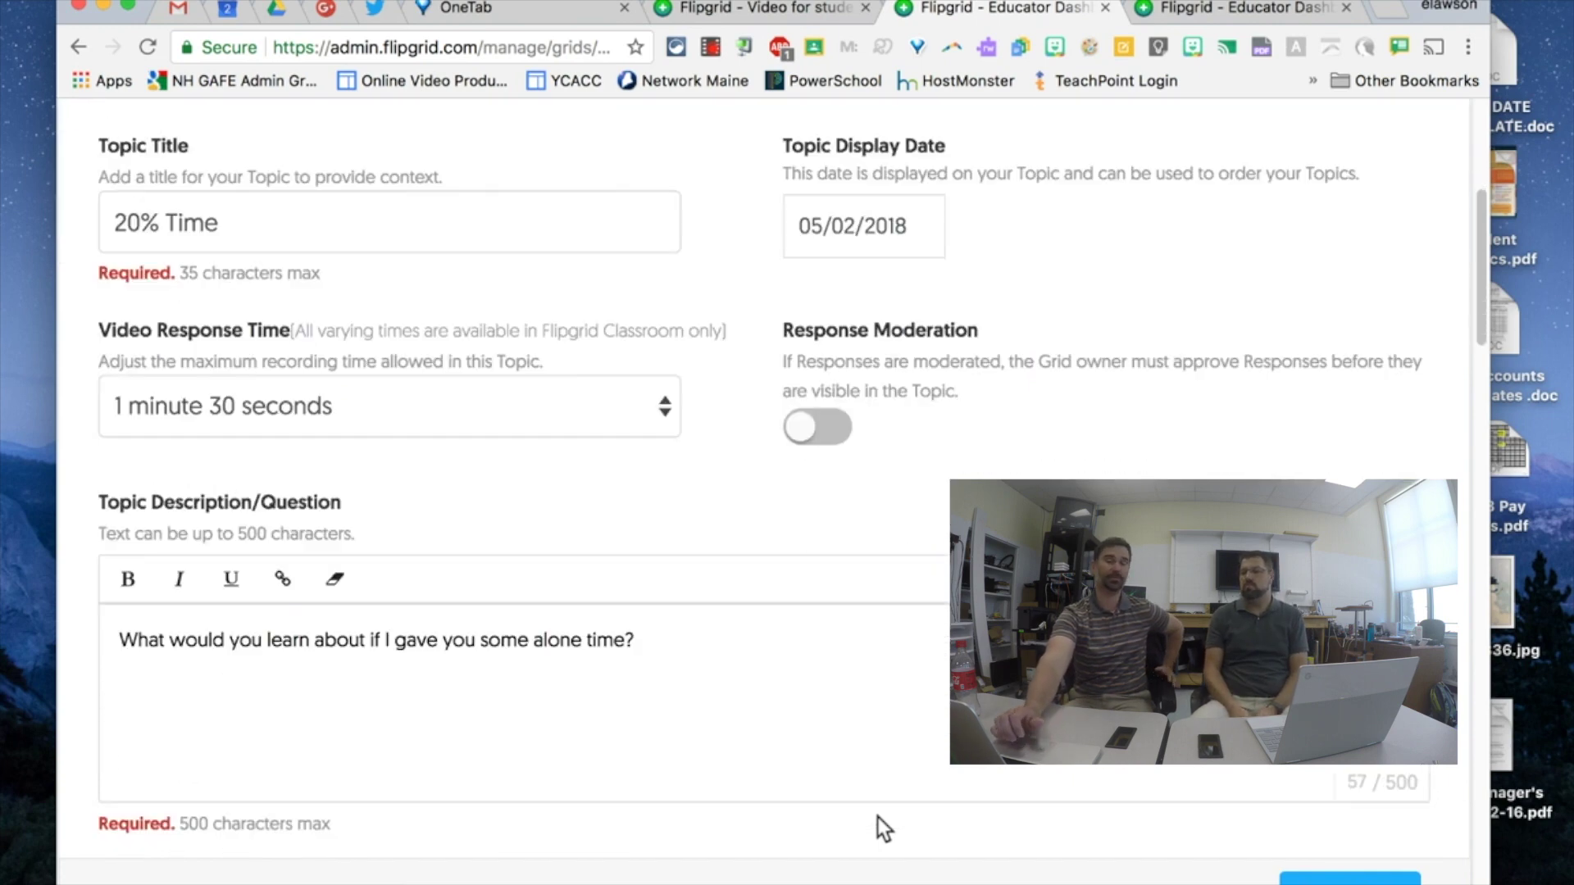
{"action": "scroll", "coordinate": [878, 818], "scroll_direction": "down", "scroll_amount": 10}
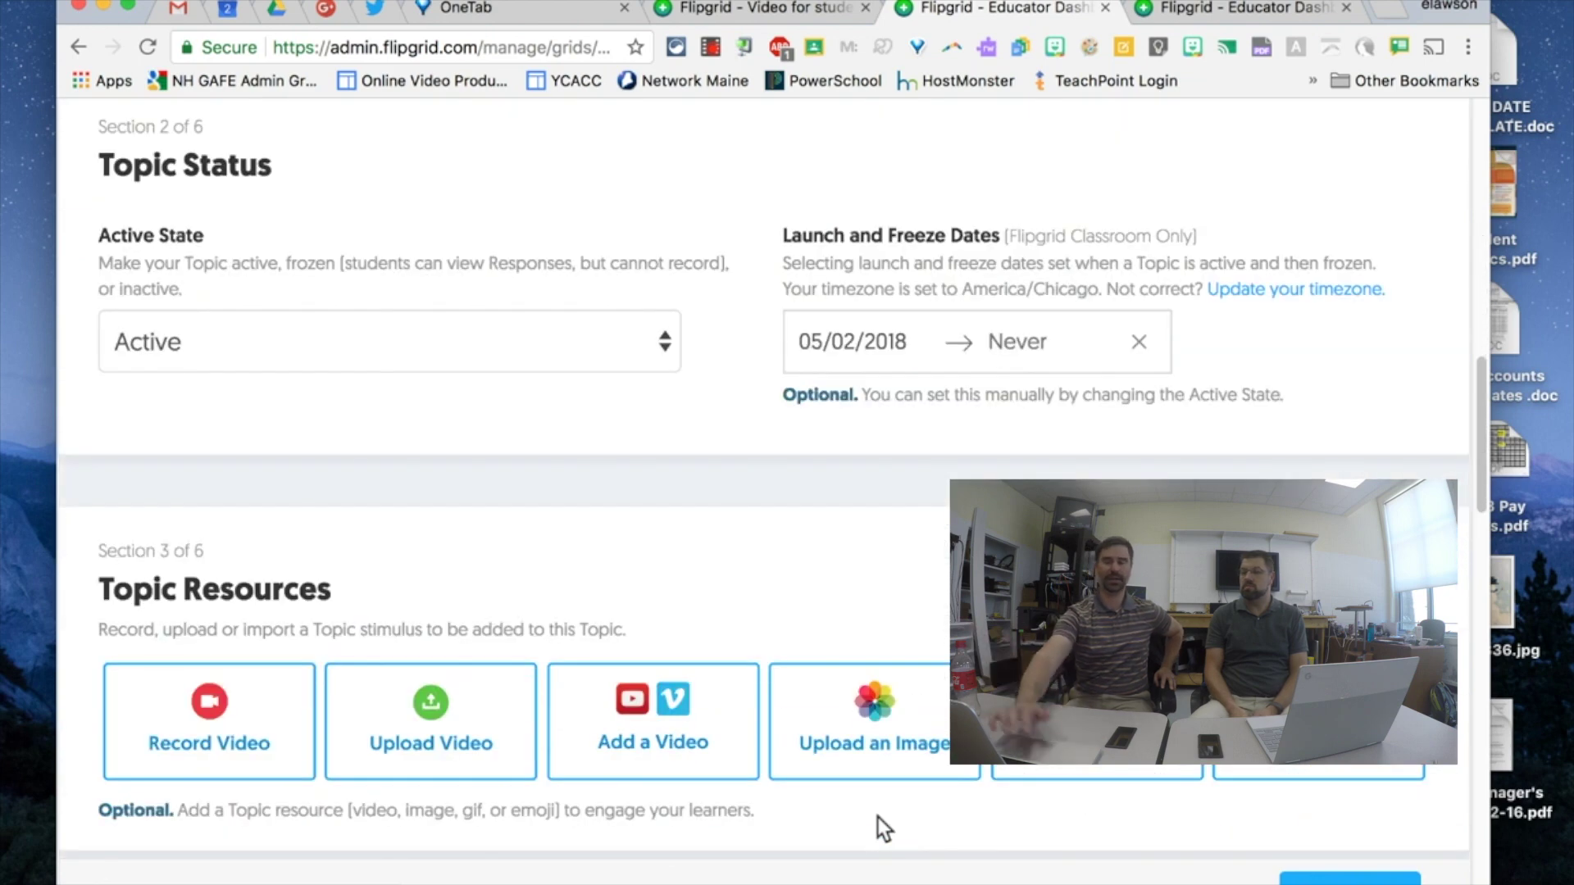
{"action": "scroll", "coordinate": [878, 819], "scroll_direction": "down", "scroll_amount": 3}
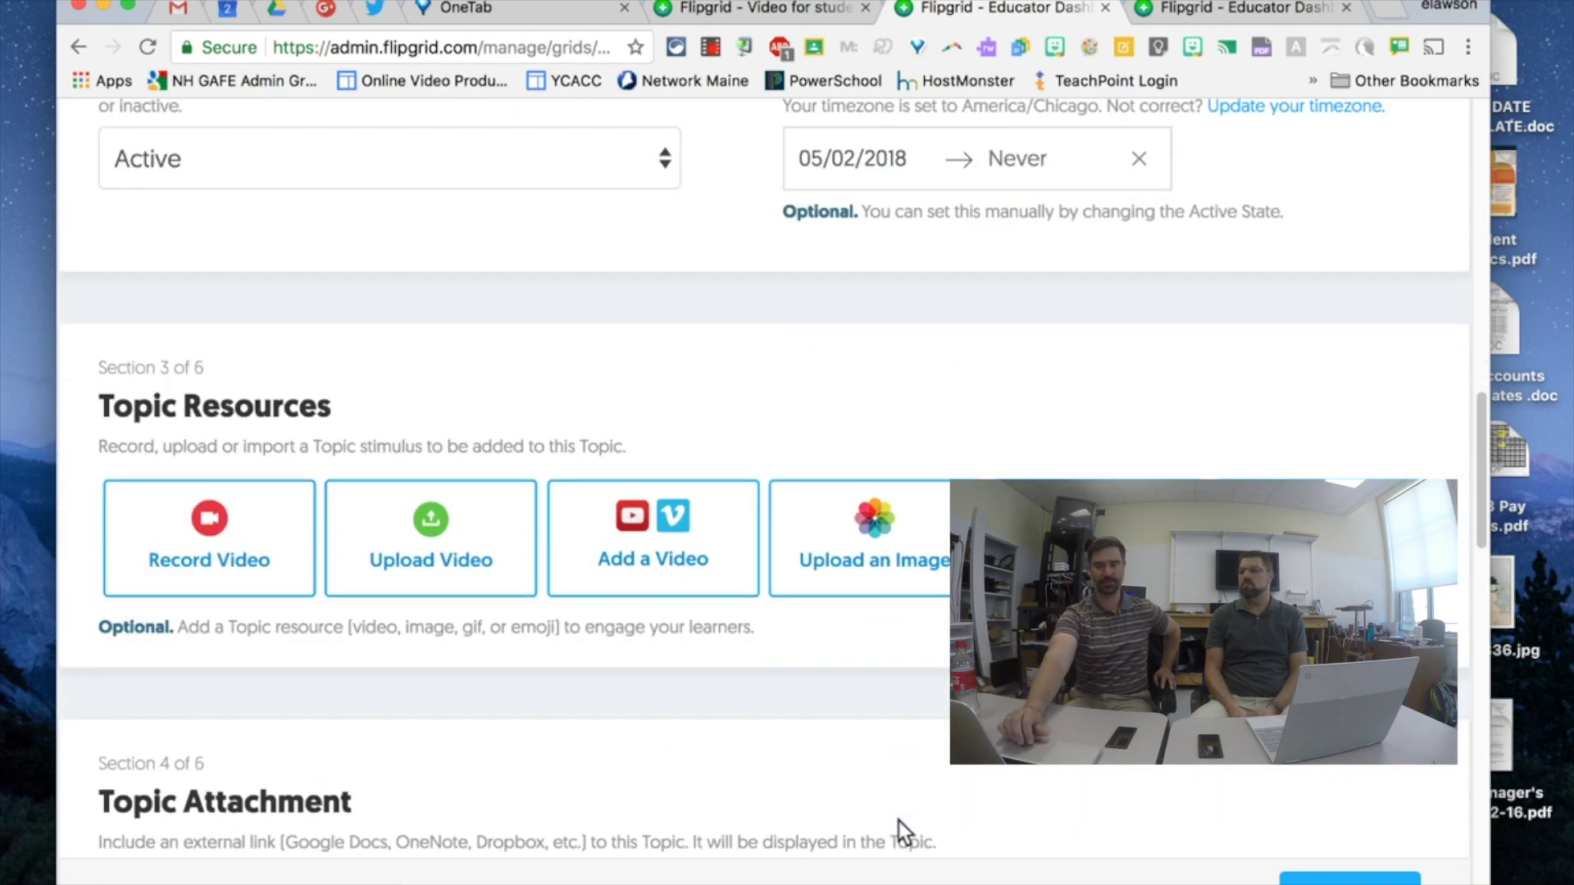
{"action": "scroll", "coordinate": [927, 818], "scroll_direction": "down", "scroll_amount": 6}
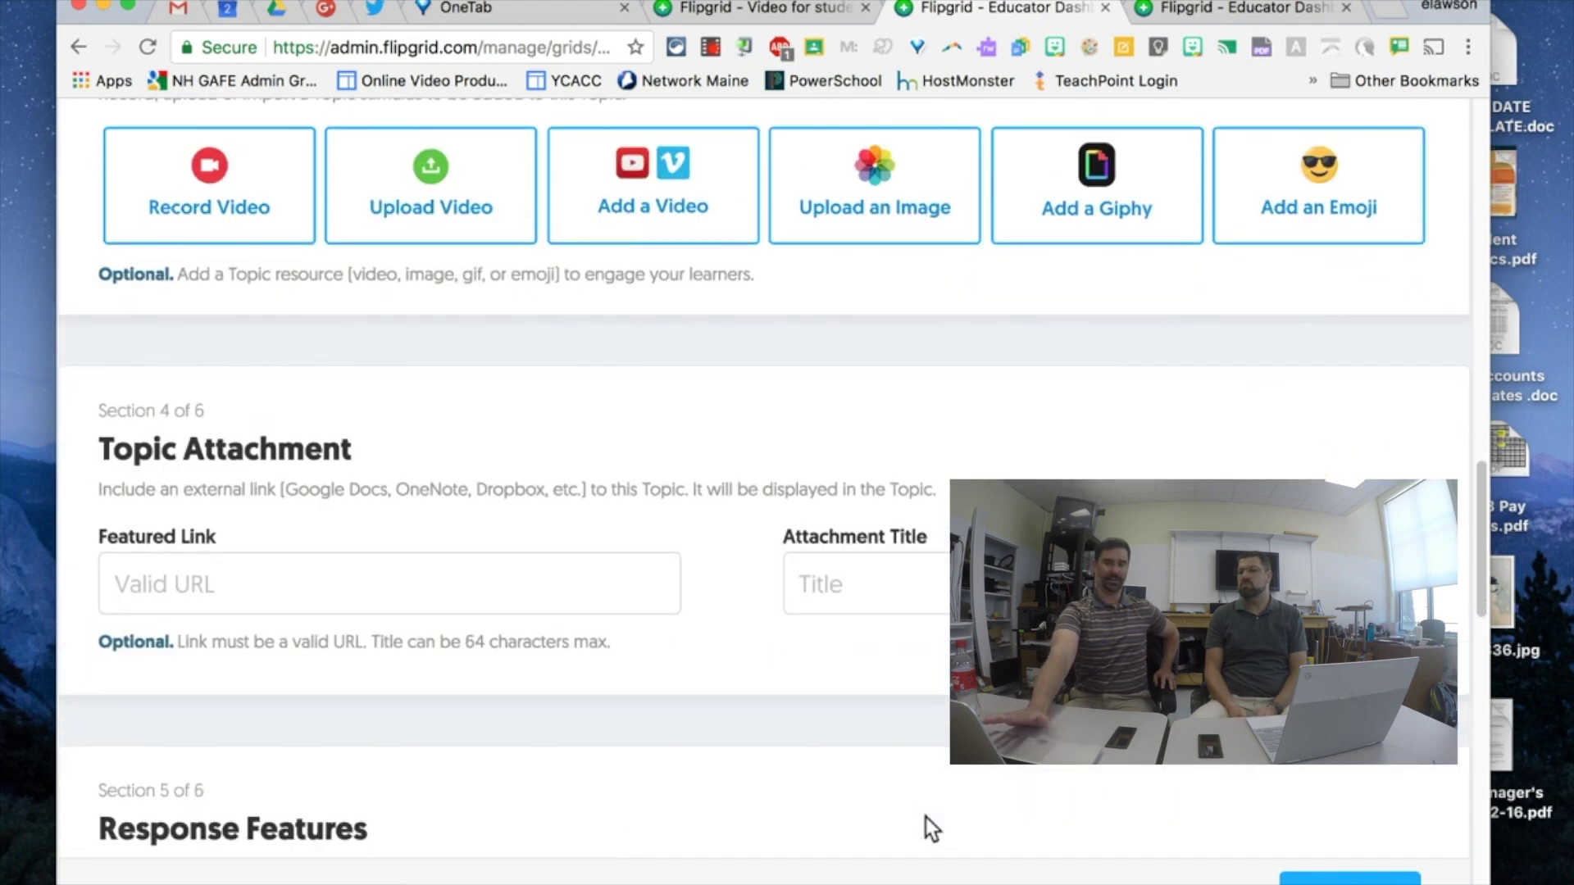
{"action": "scroll", "coordinate": [926, 819], "scroll_direction": "down", "scroll_amount": 6}
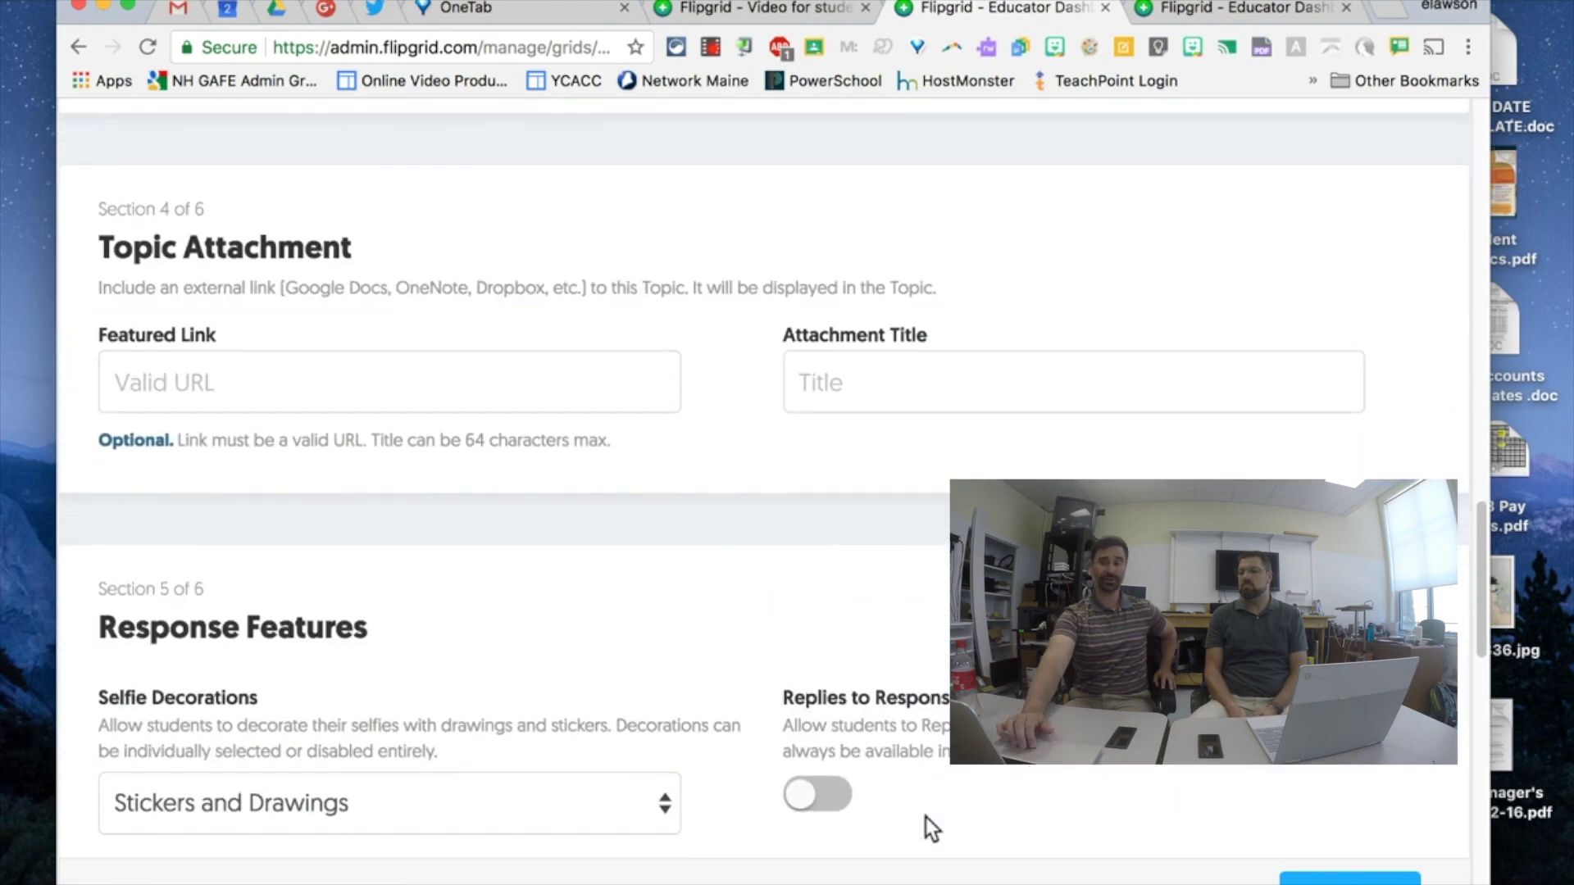
{"action": "scroll", "coordinate": [926, 819], "scroll_direction": "down", "scroll_amount": 12}
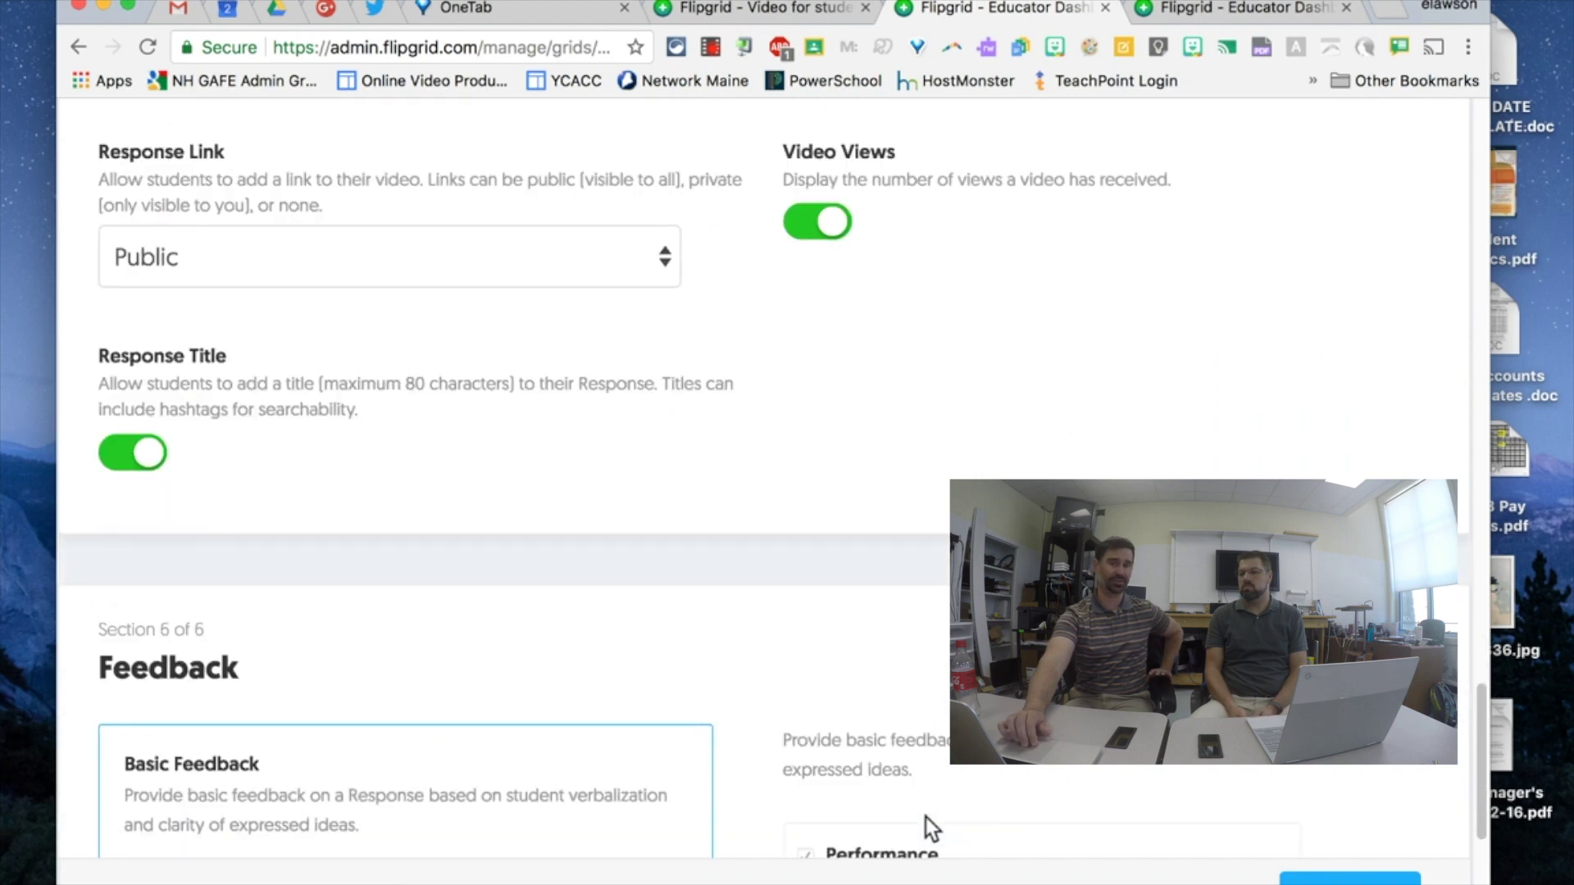
{"action": "scroll", "coordinate": [926, 818], "scroll_direction": "down", "scroll_amount": 5}
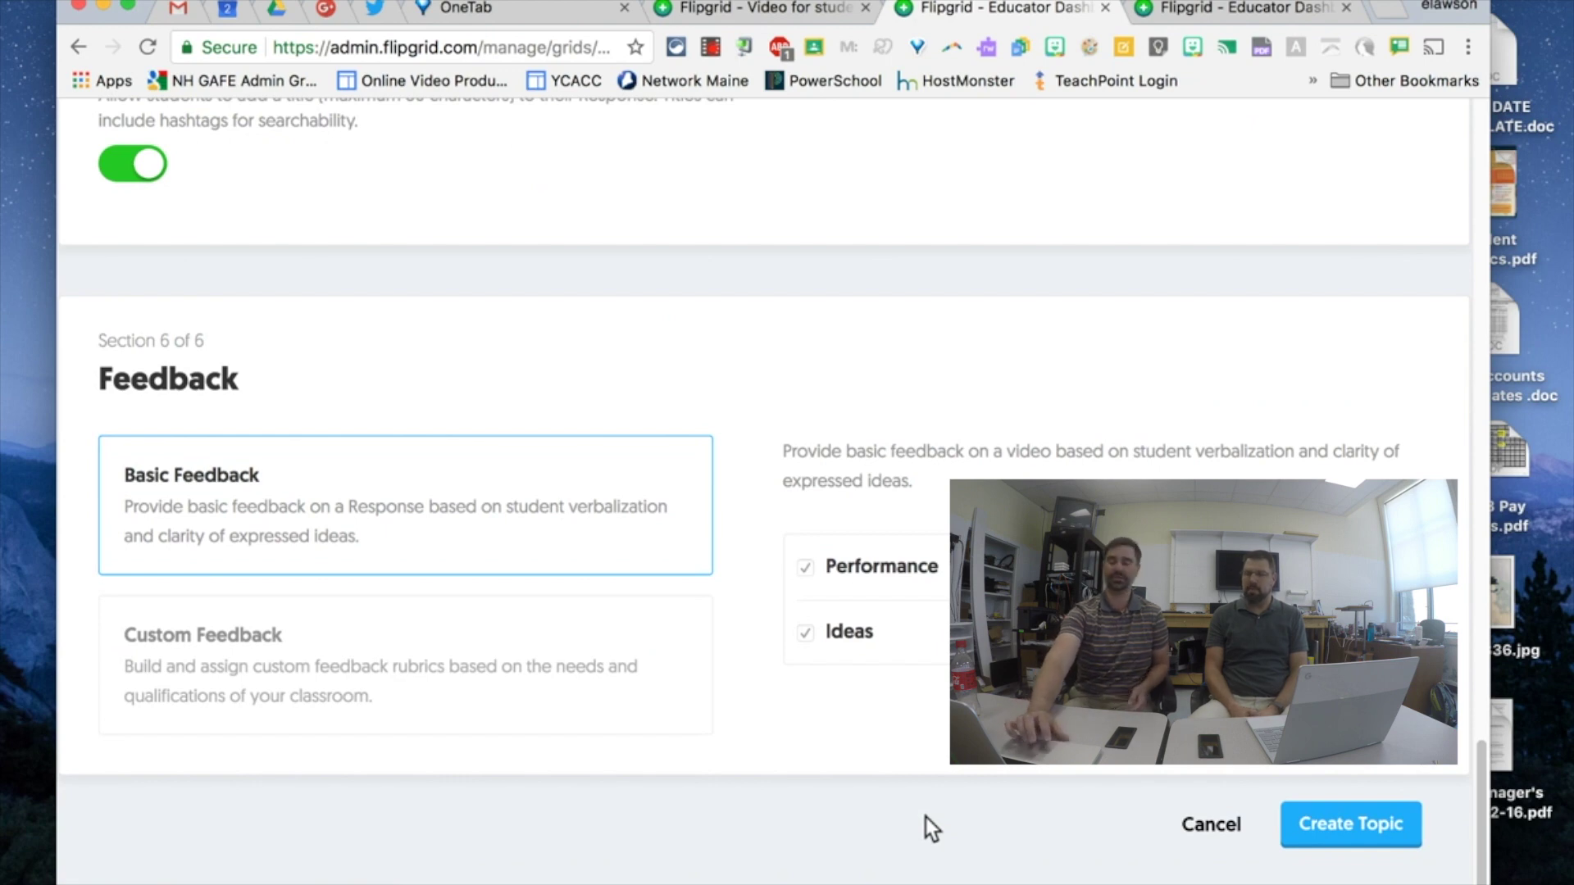
- Create the 20% Time topic and dismiss the topic-ready success message
{"action": "left_click", "coordinate": [1317, 824]}
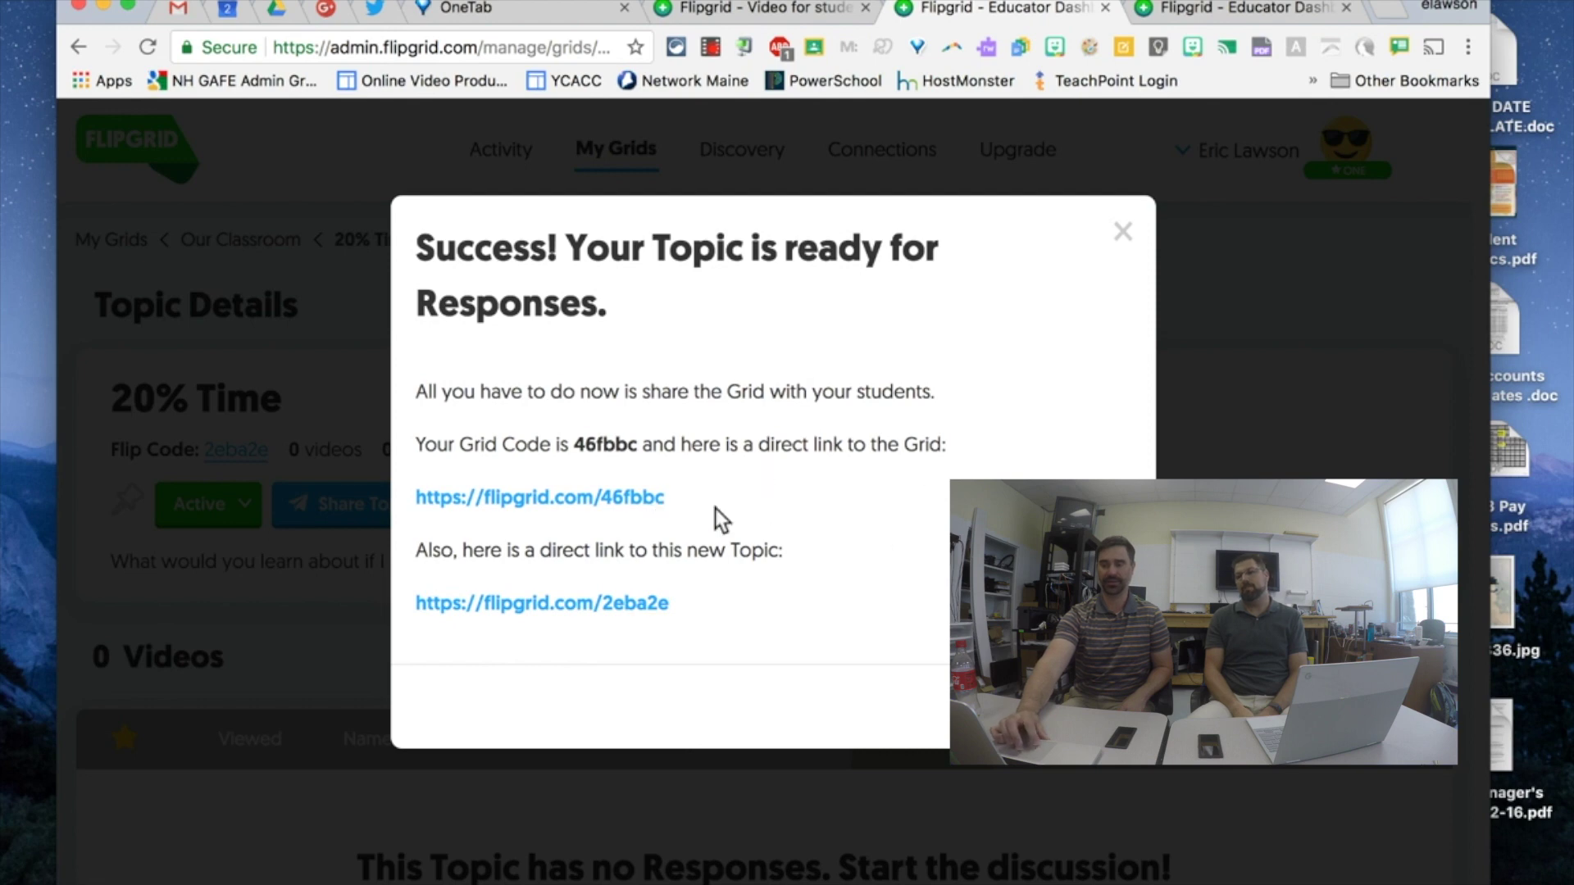
{"action": "key", "text": "Escape"}
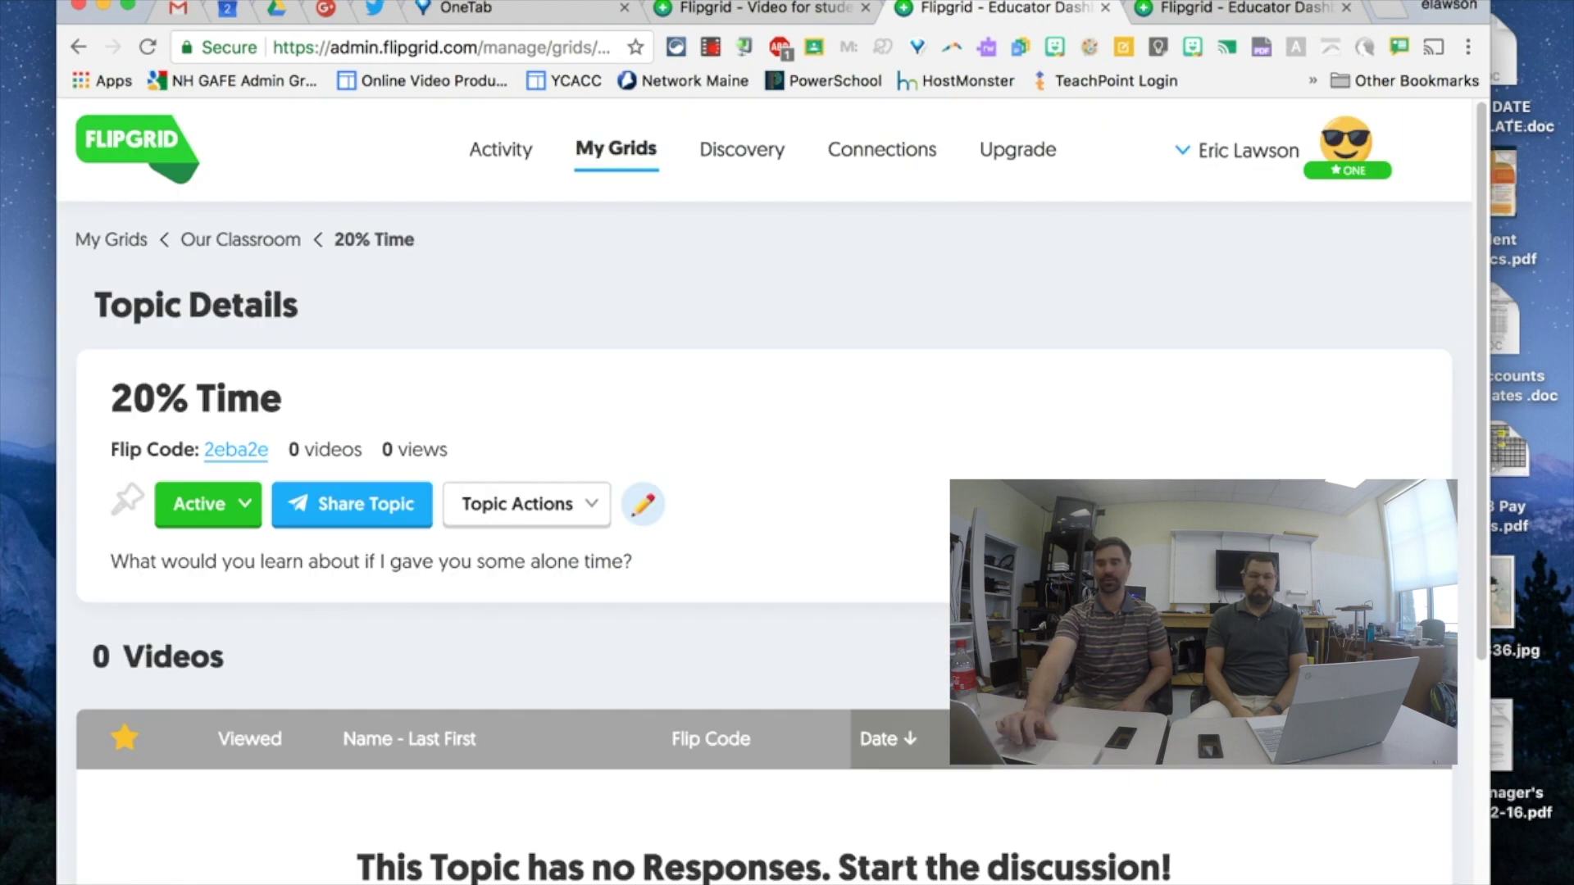
{"action": "scroll", "coordinate": [711, 484], "scroll_direction": "down", "scroll_amount": 3}
{"action": "scroll", "coordinate": [710, 483], "scroll_direction": "up", "scroll_amount": 2}
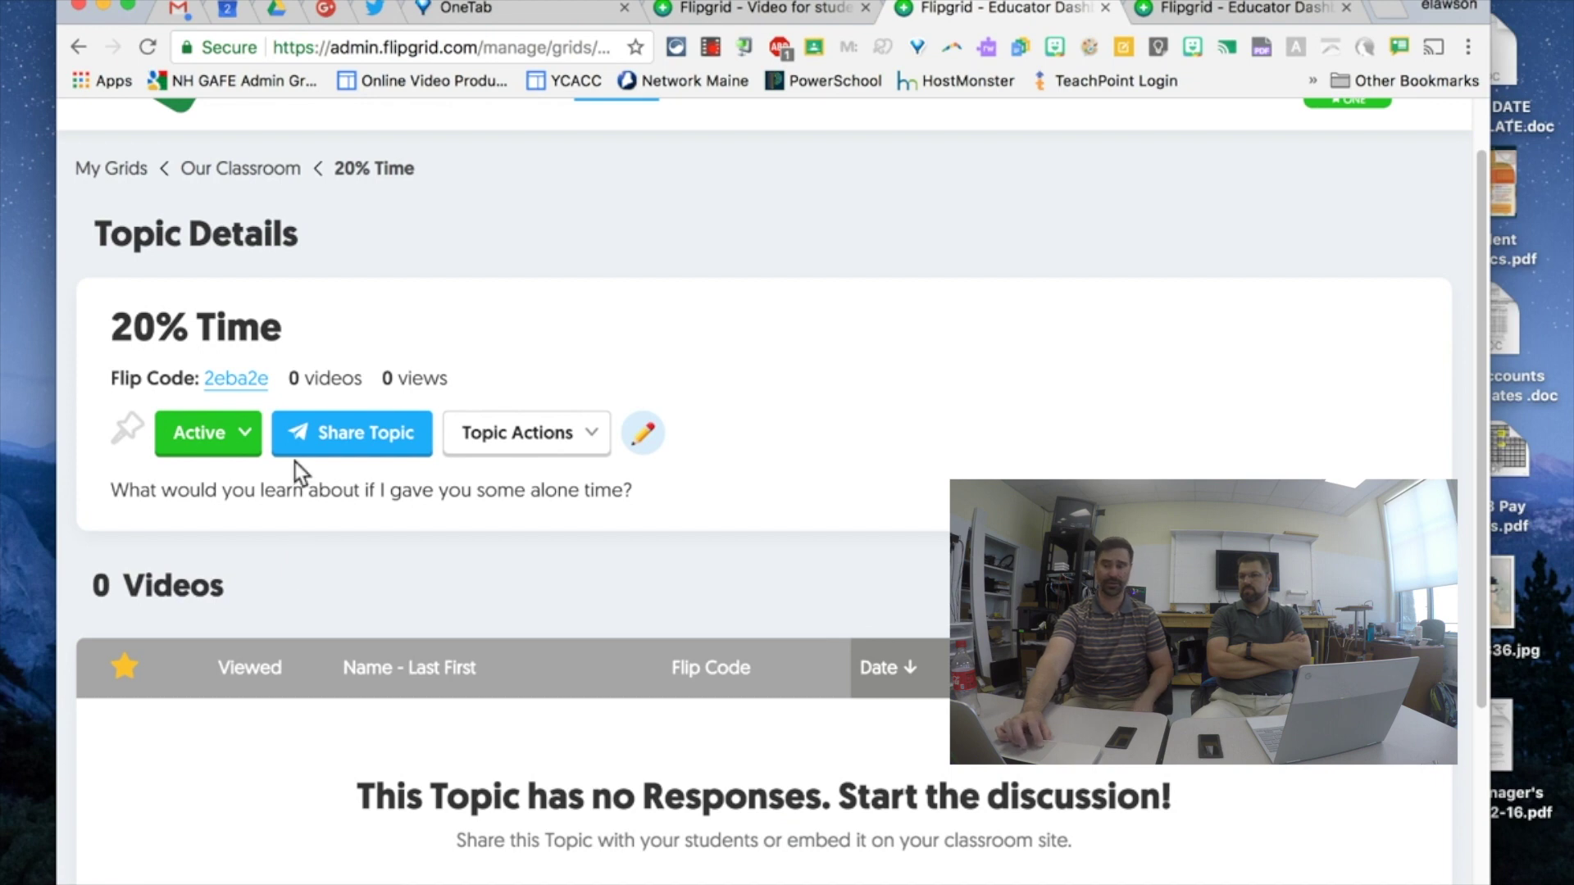
{"action": "left_click", "coordinate": [236, 379]}
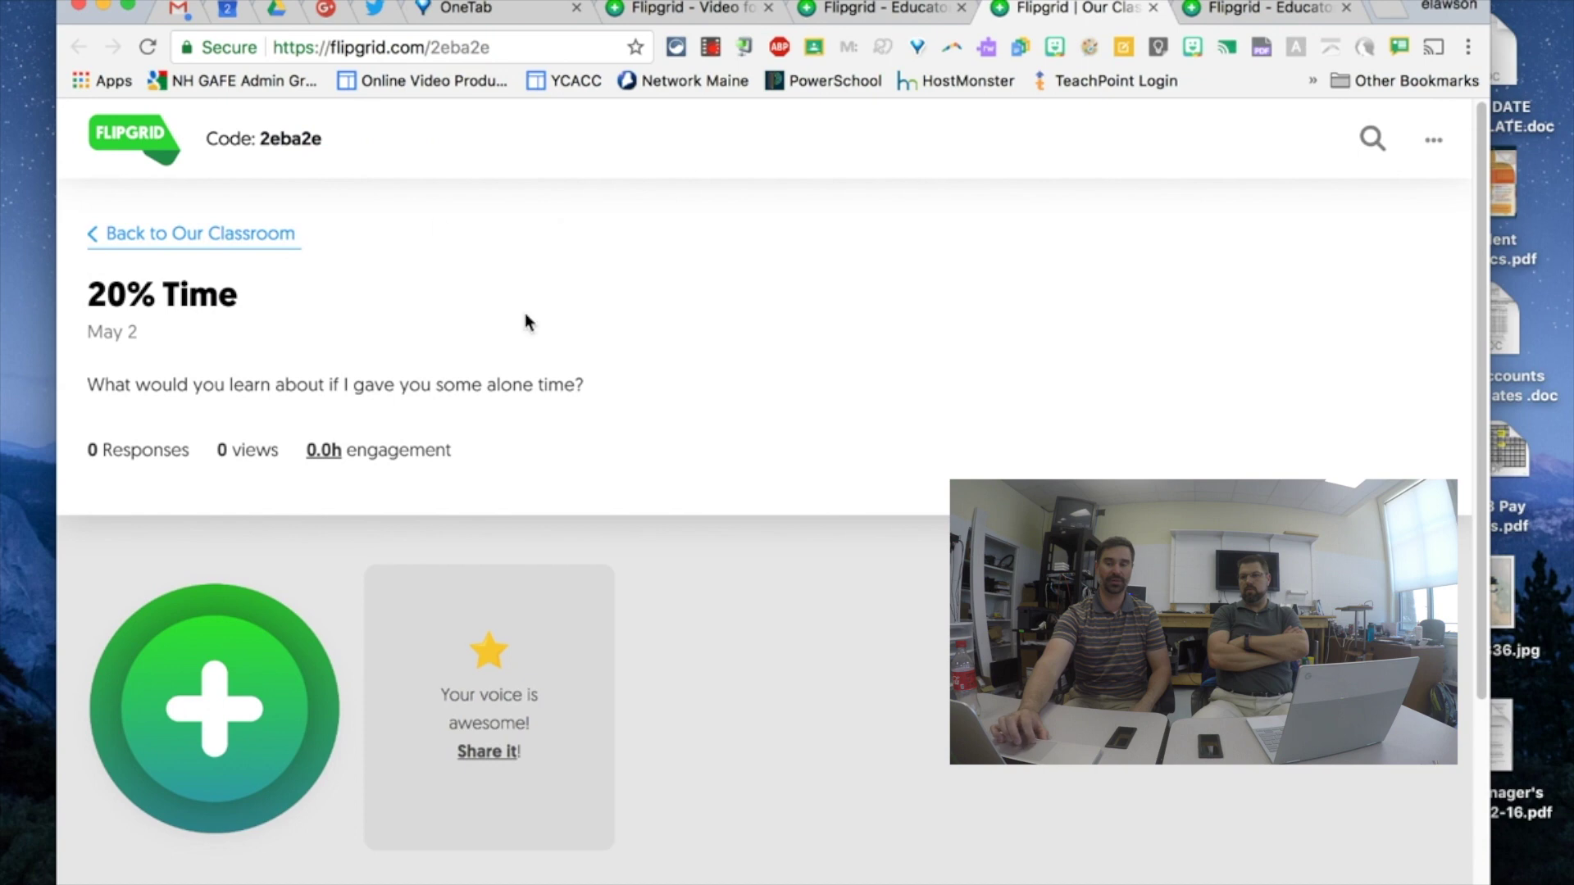
{"action": "left_click", "coordinate": [297, 141]}
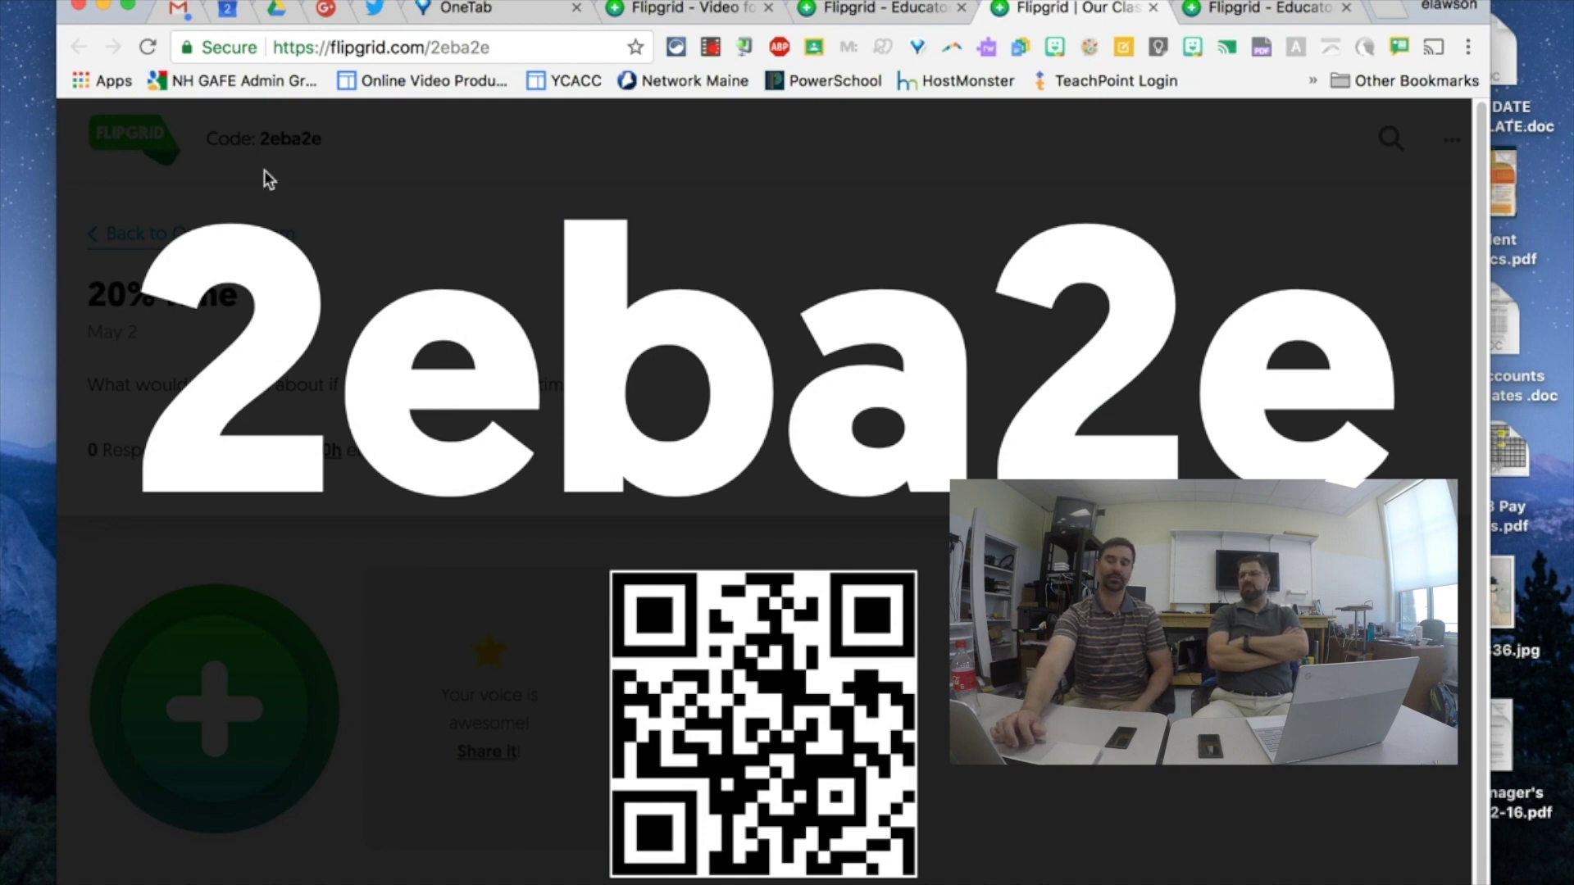
{"action": "left_click", "coordinate": [159, 187]}
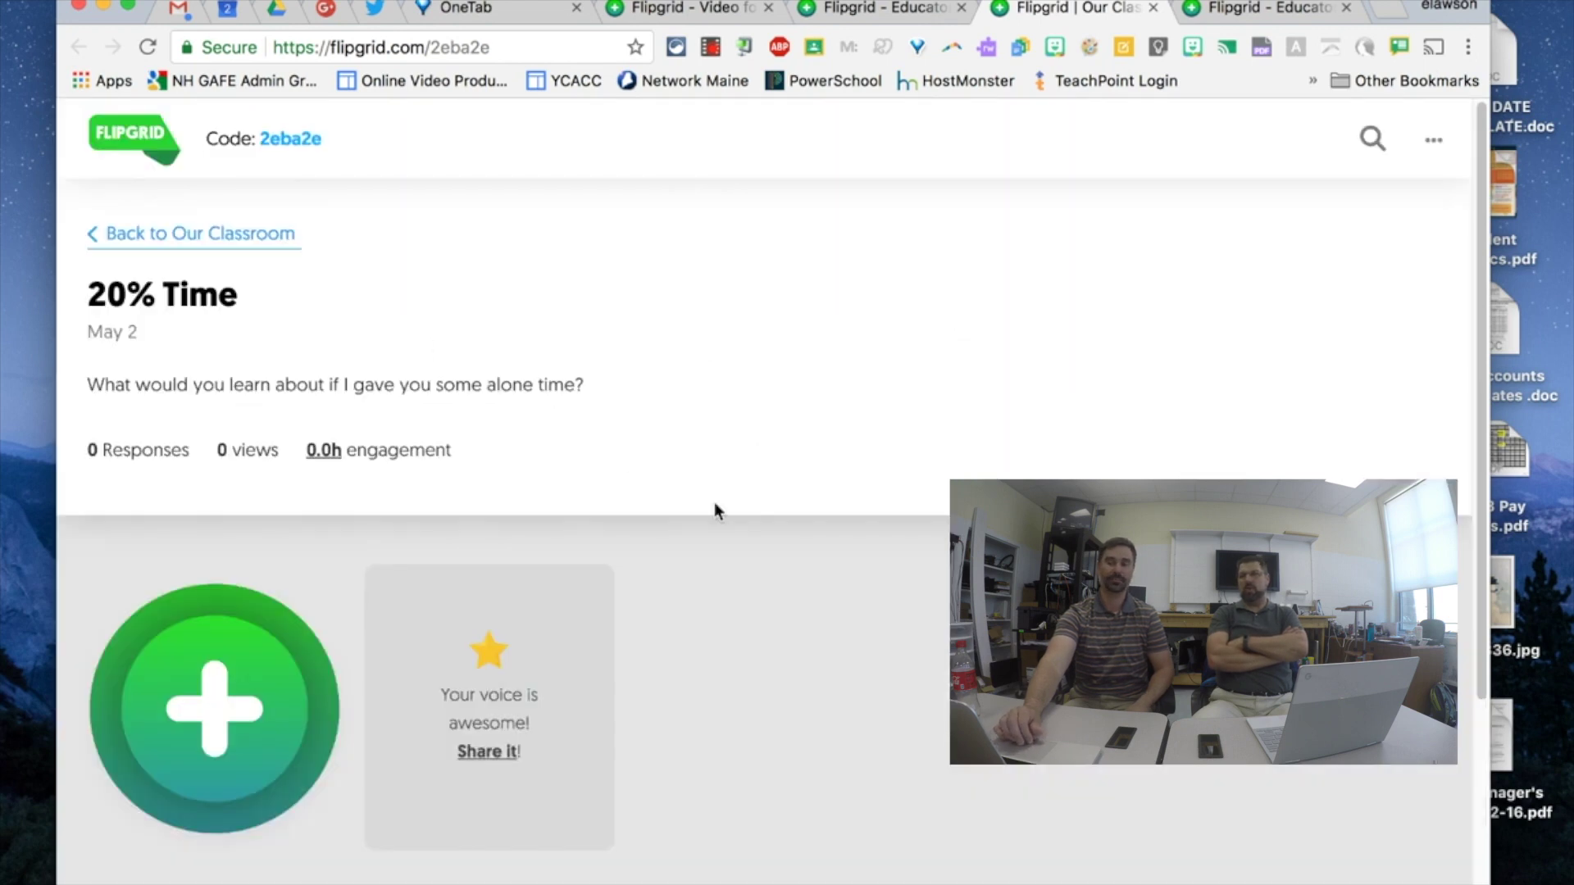
{"action": "scroll", "coordinate": [715, 509], "scroll_direction": "down", "scroll_amount": 3}
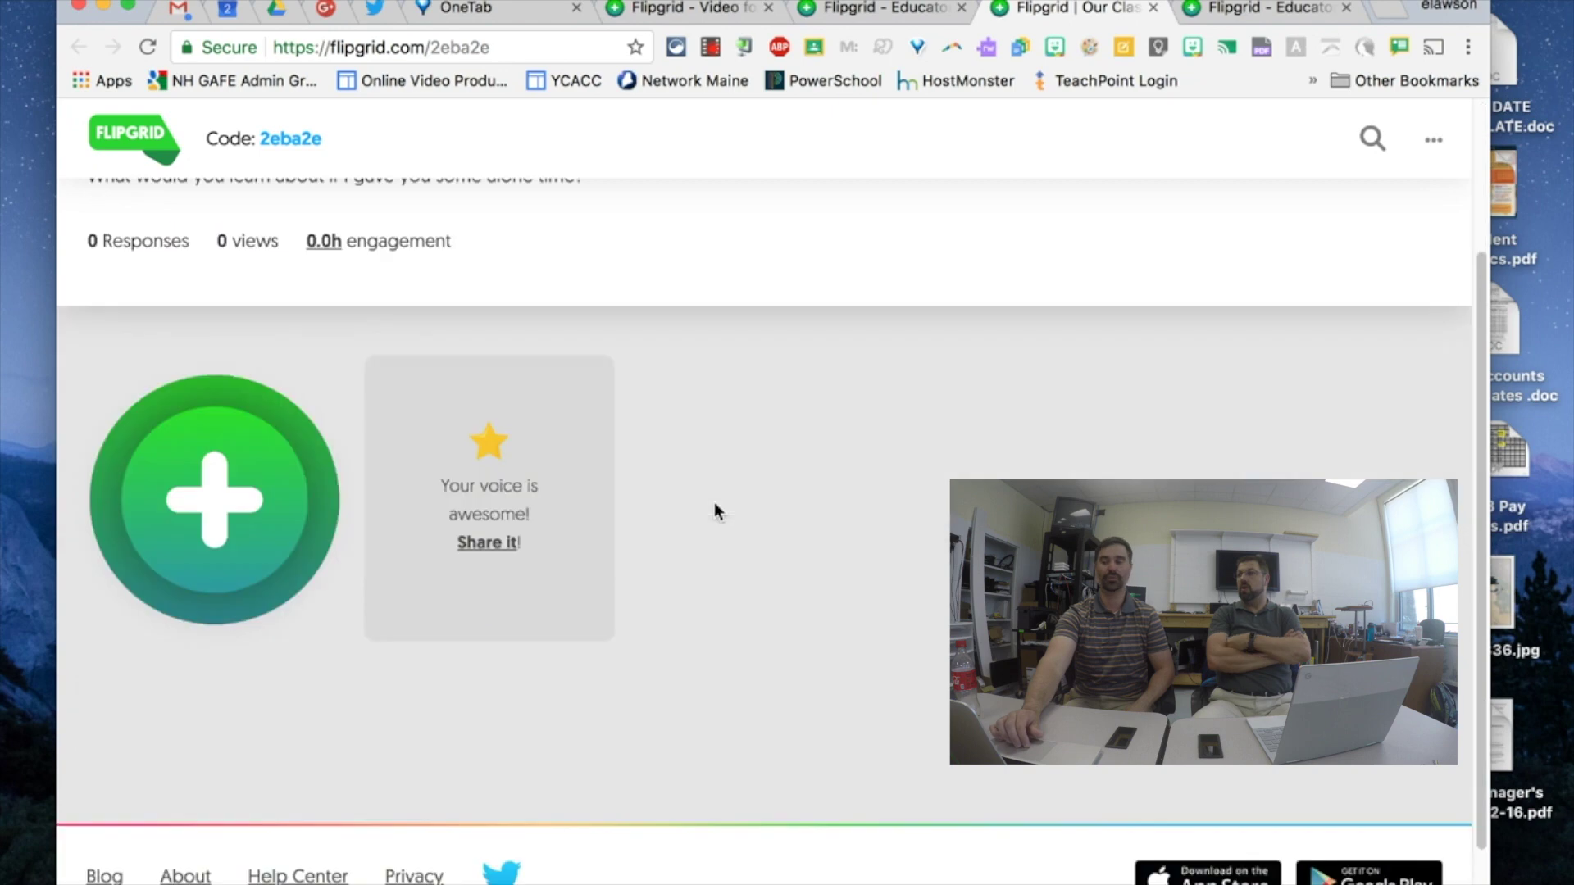
{"action": "left_click", "coordinate": [495, 547]}
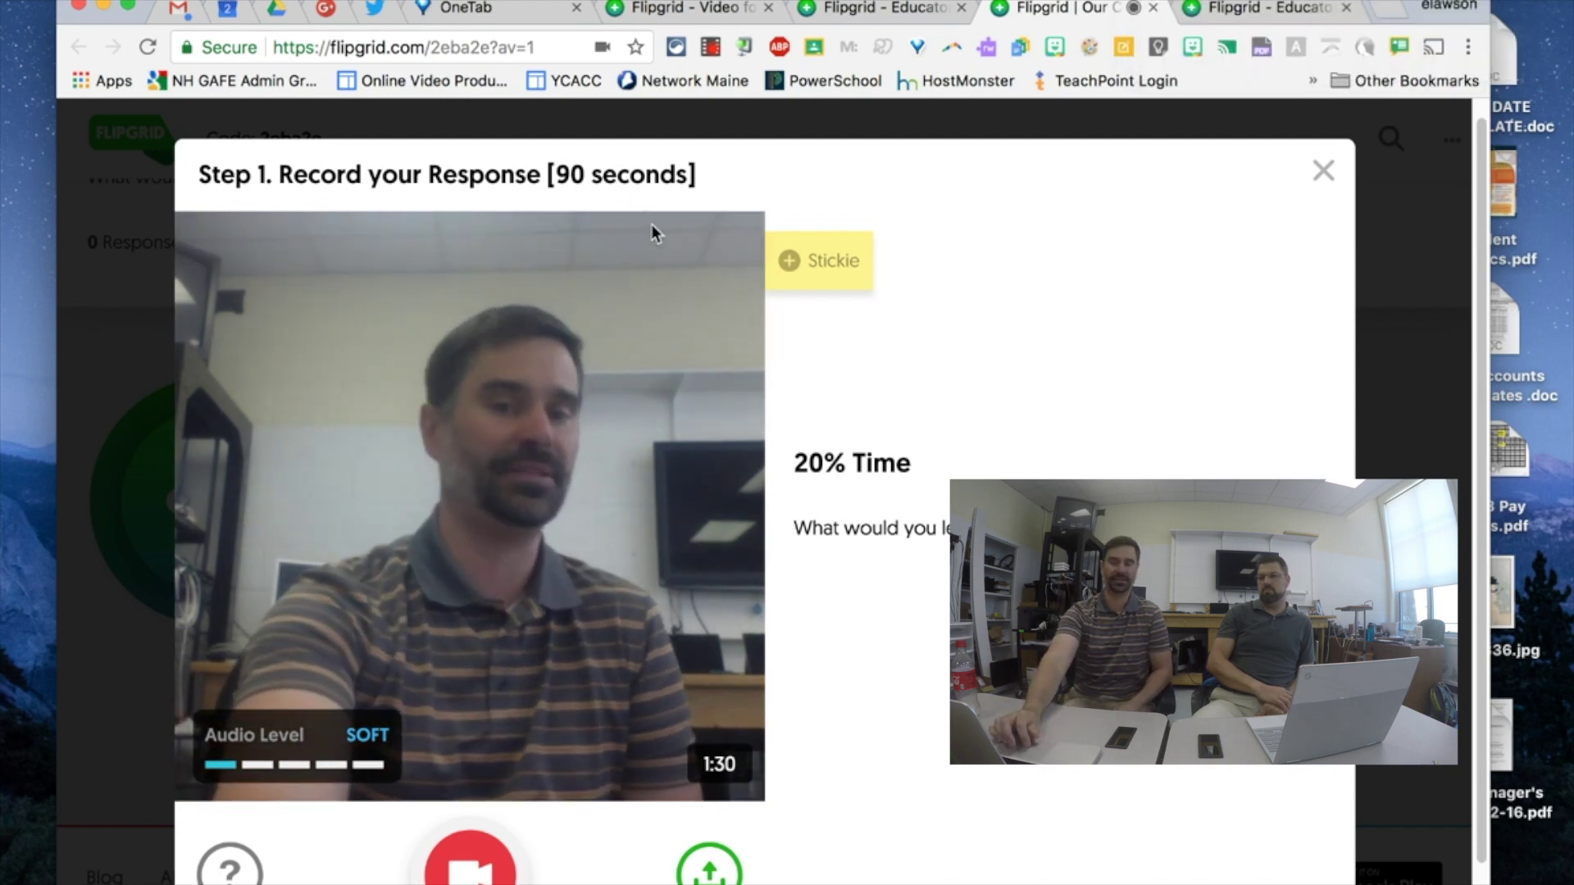
- Record a 1:17 video response, pause it, and accept it to reach the selfie step
{"action": "scroll", "coordinate": [849, 539], "scroll_direction": "down", "scroll_amount": 1}
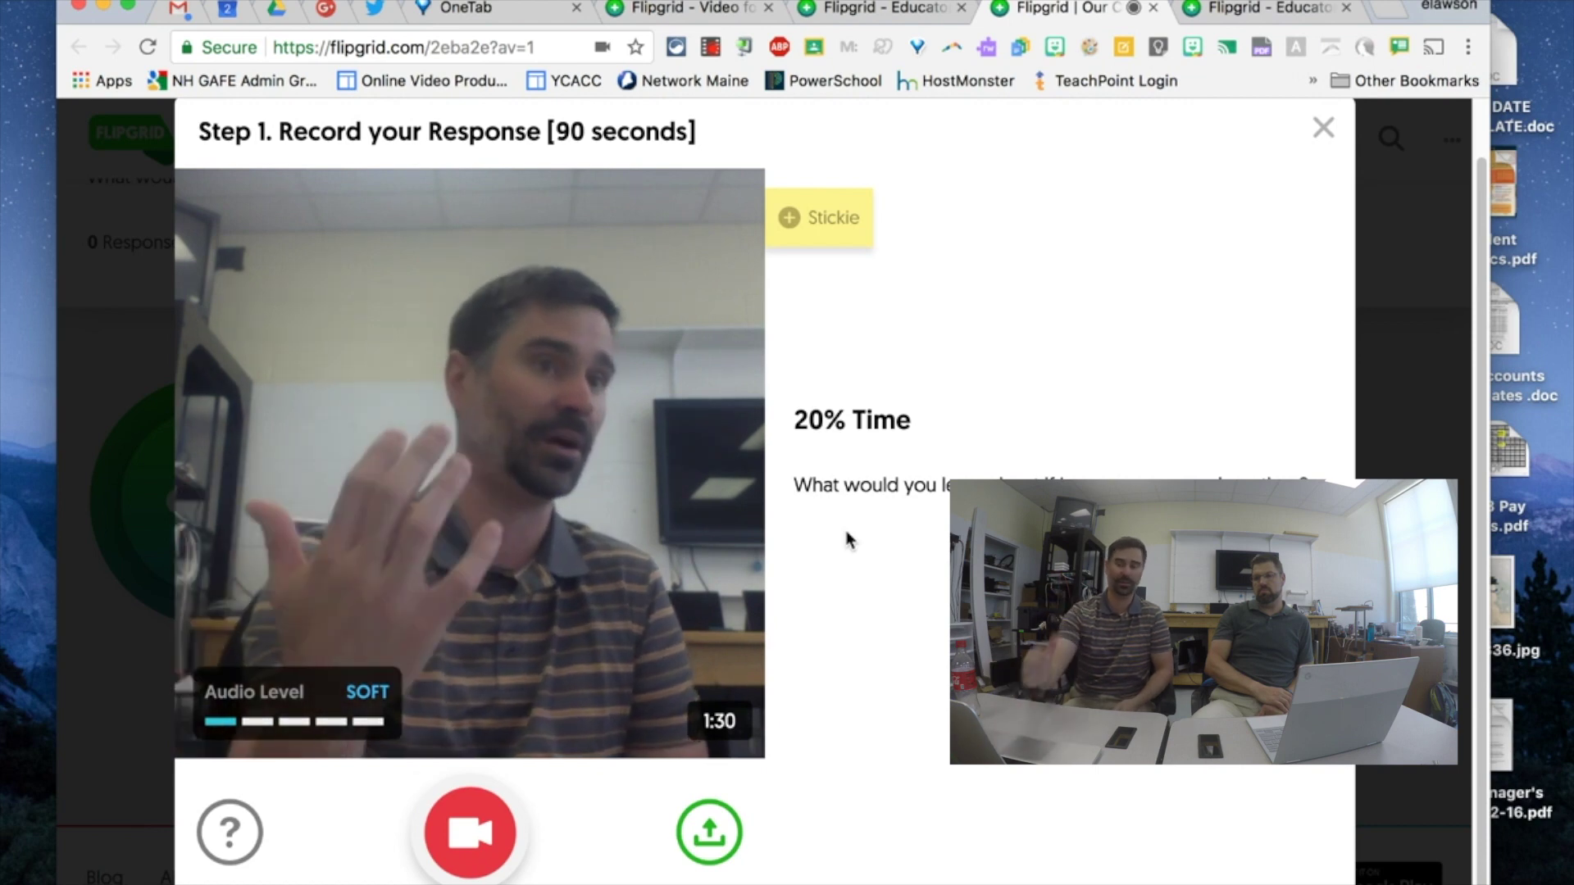
{"action": "left_click", "coordinate": [470, 830]}
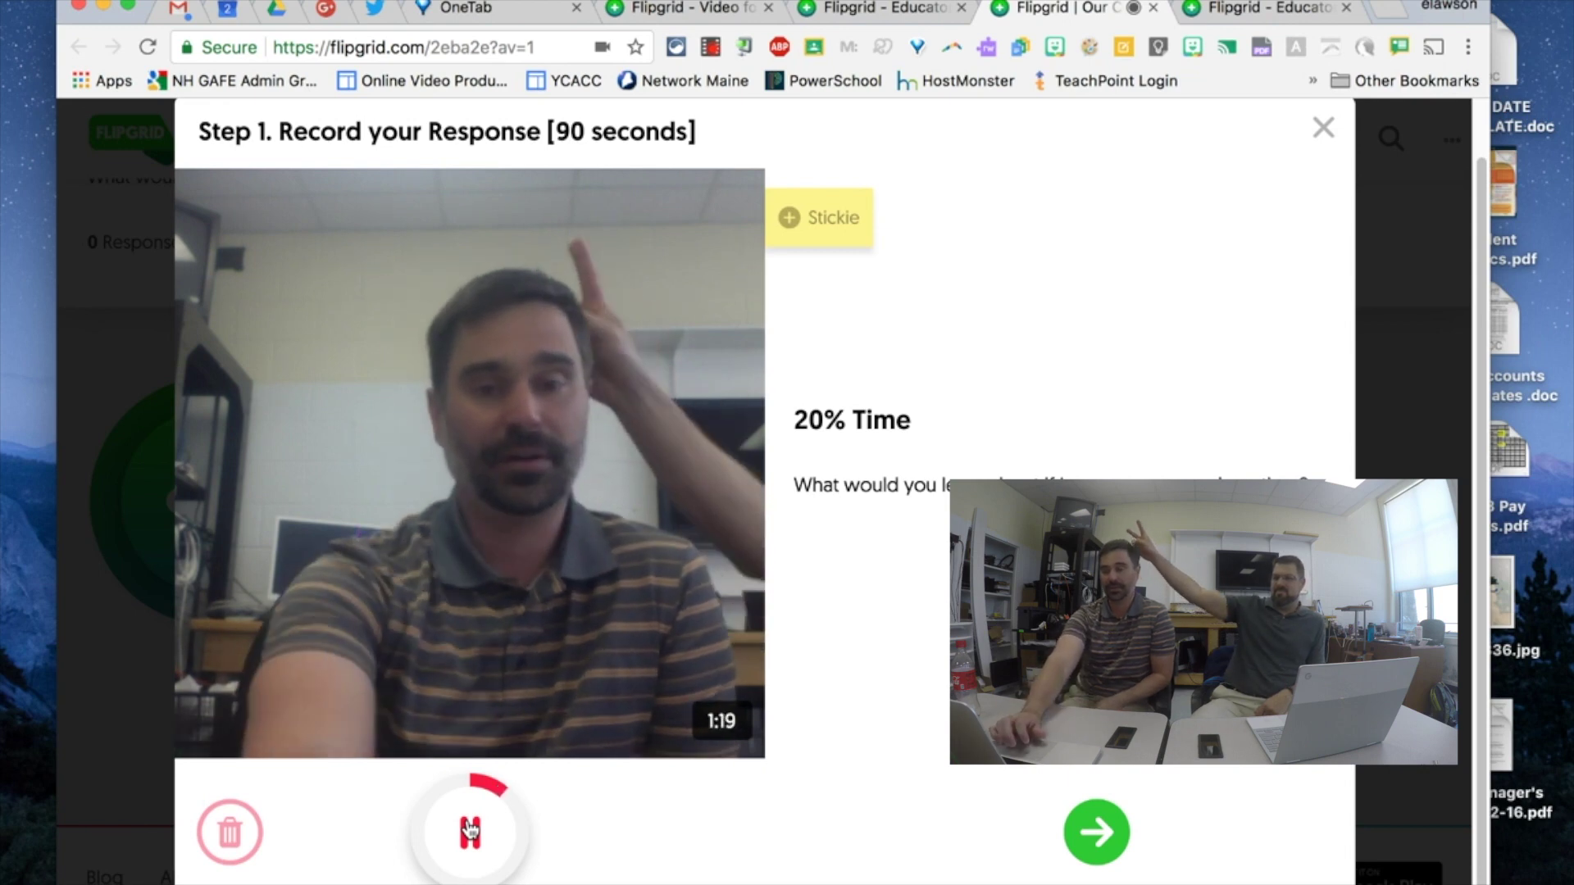
{"action": "left_click", "coordinate": [470, 830]}
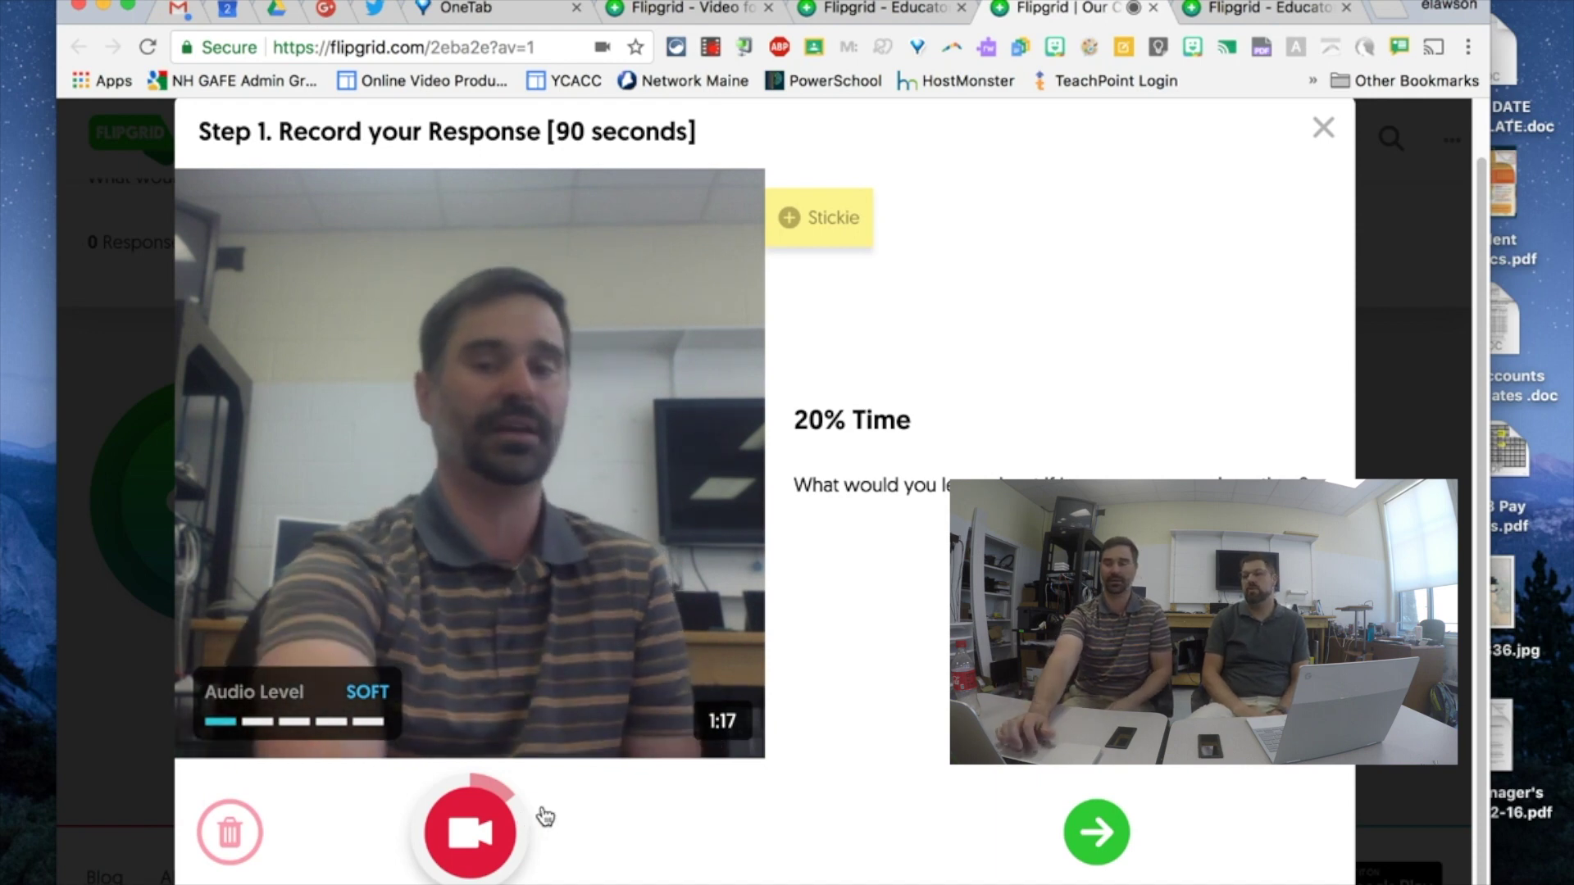
{"action": "left_click", "coordinate": [1097, 835]}
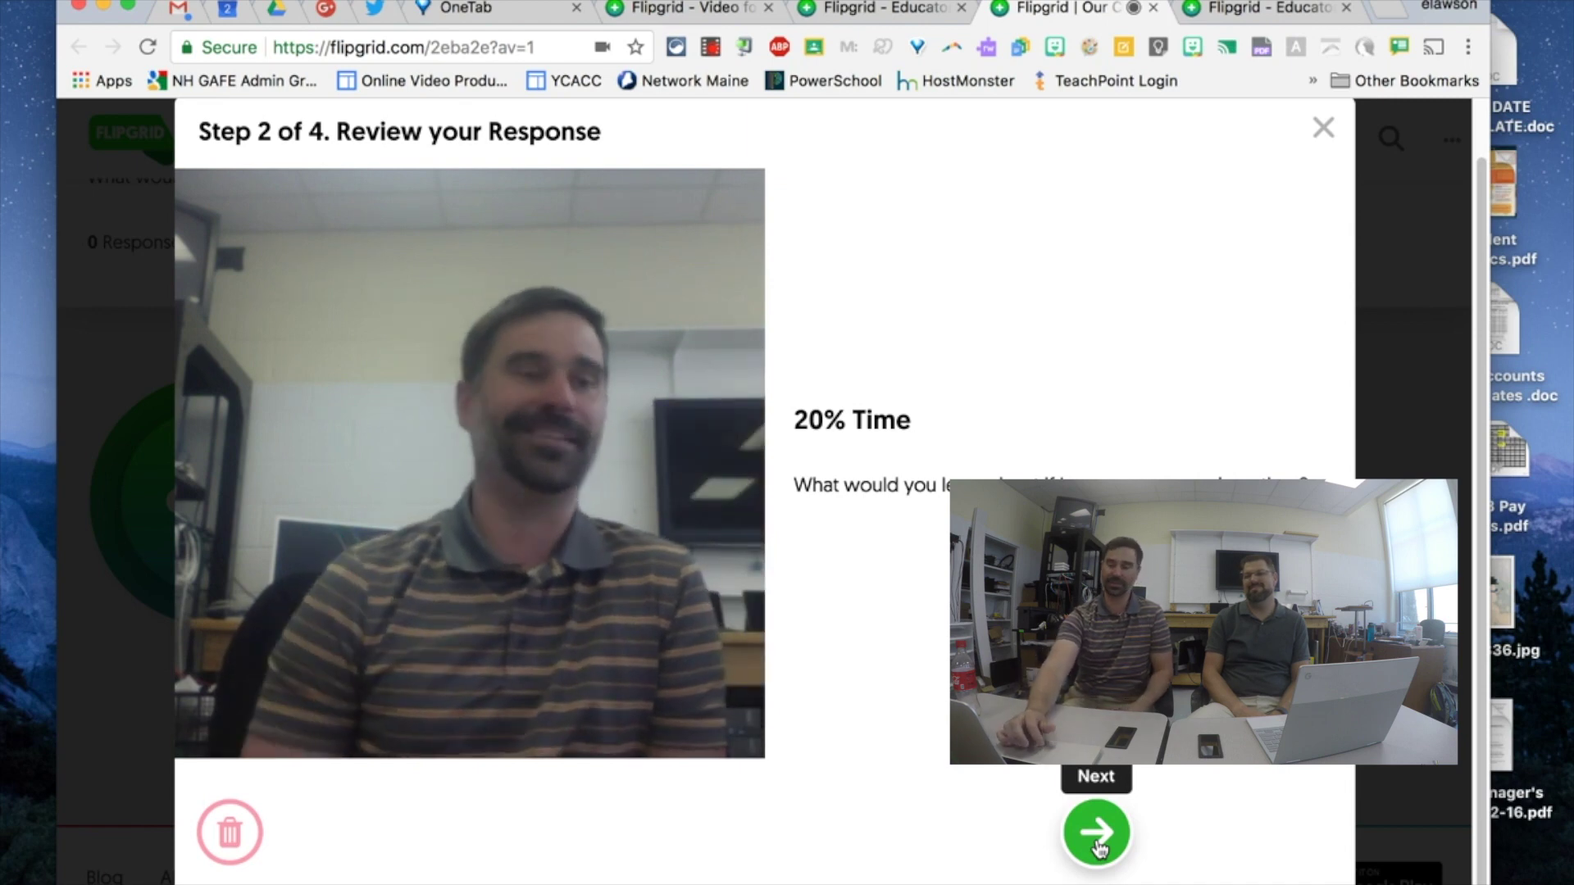
{"action": "left_click", "coordinate": [1098, 843]}
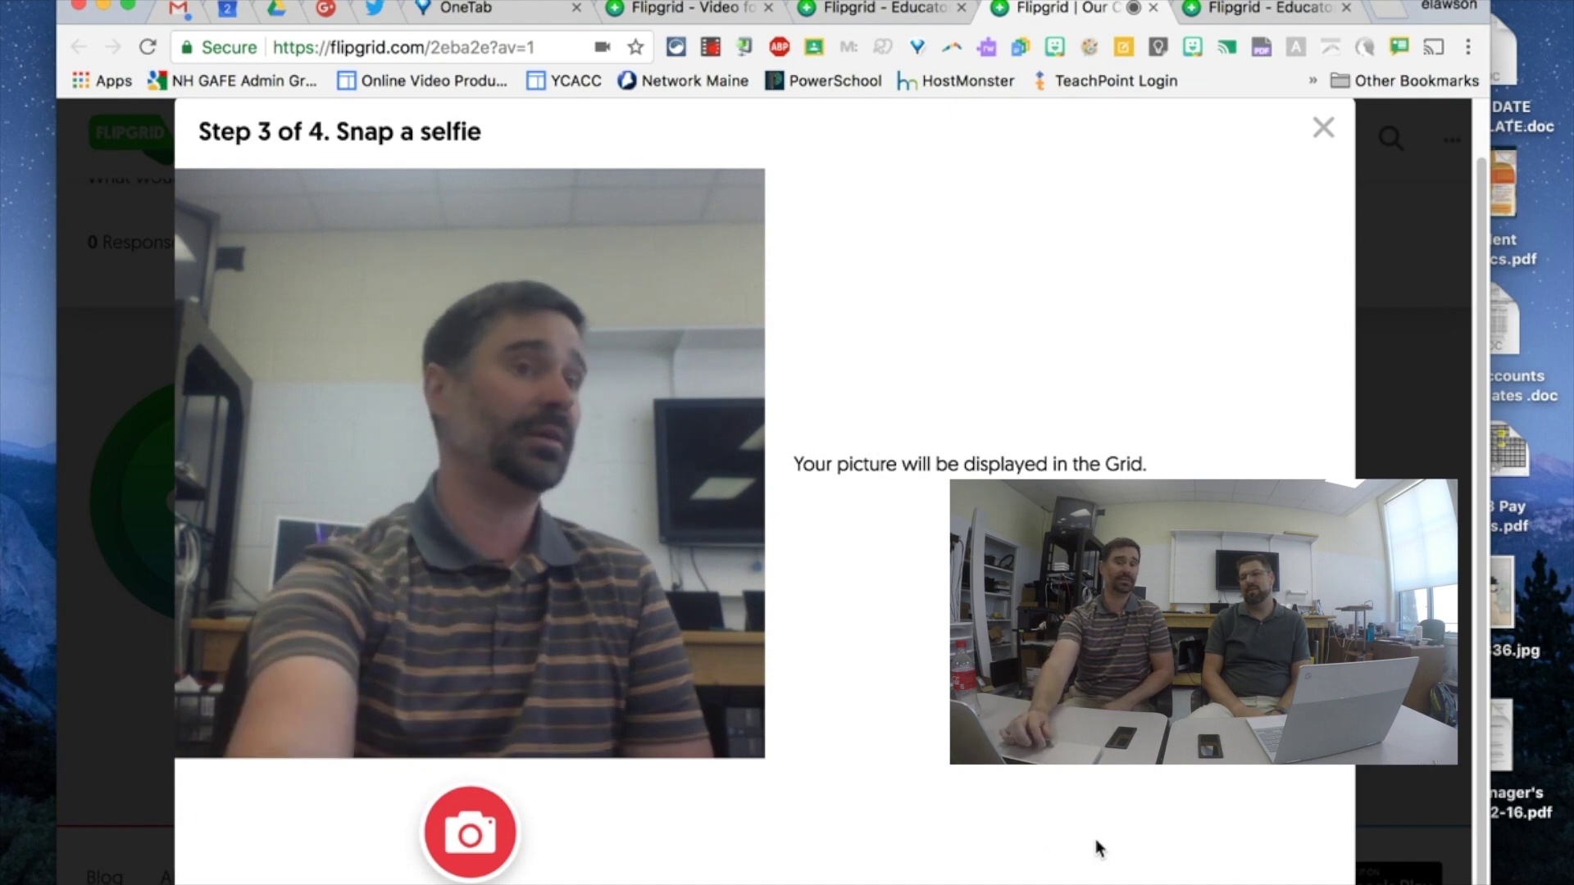
- Snap the response selfie, glance at the Drawing and Stickers options, and keep it
{"action": "left_click", "coordinate": [471, 834]}
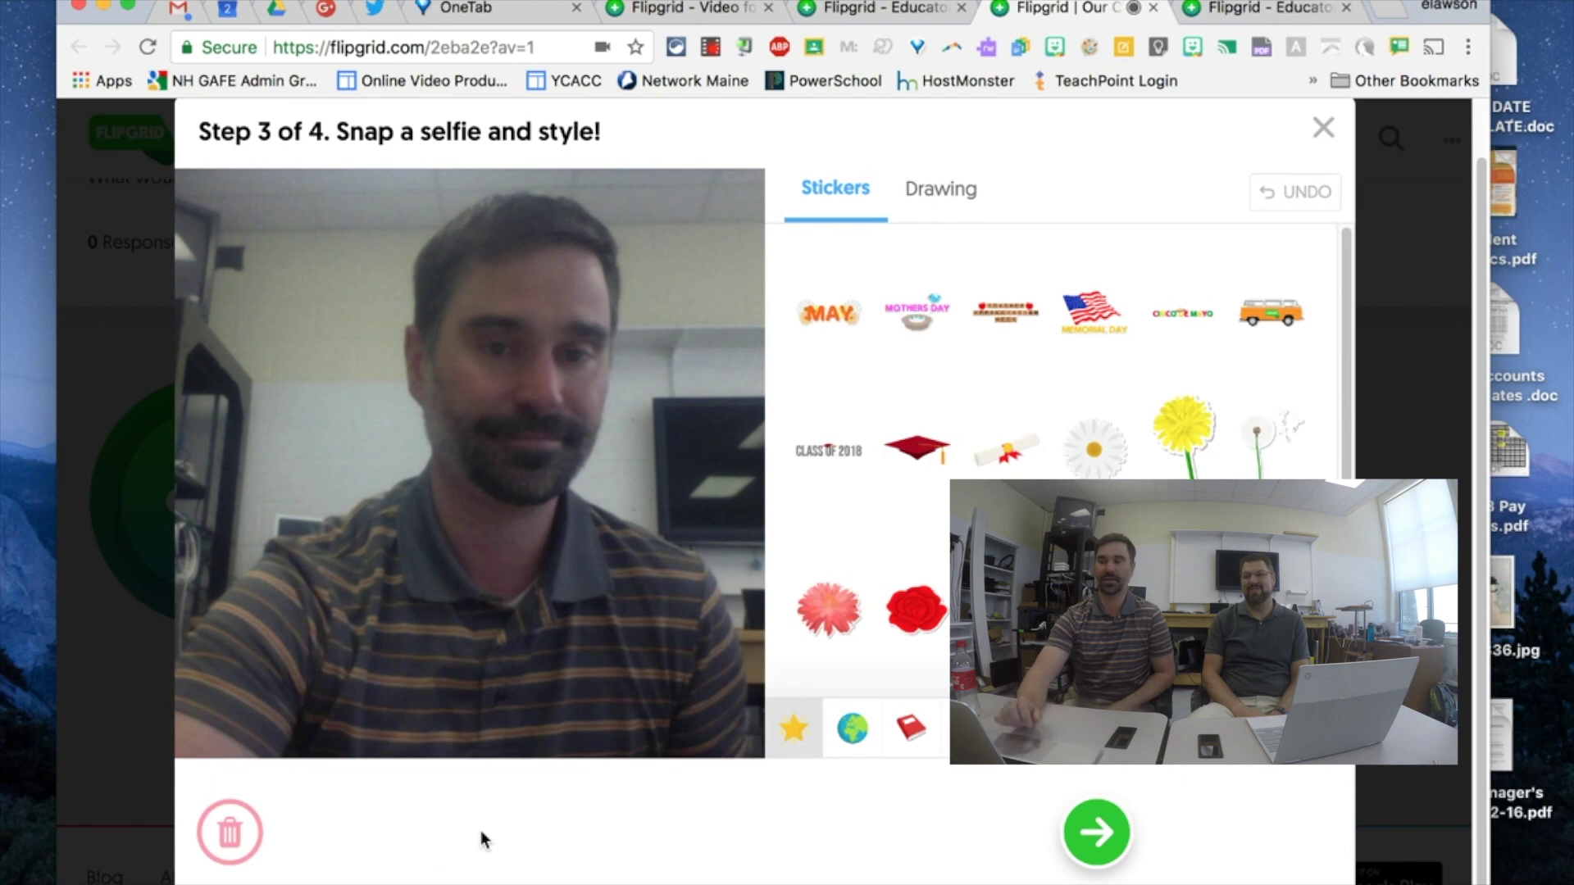
{"action": "left_click", "coordinate": [959, 197]}
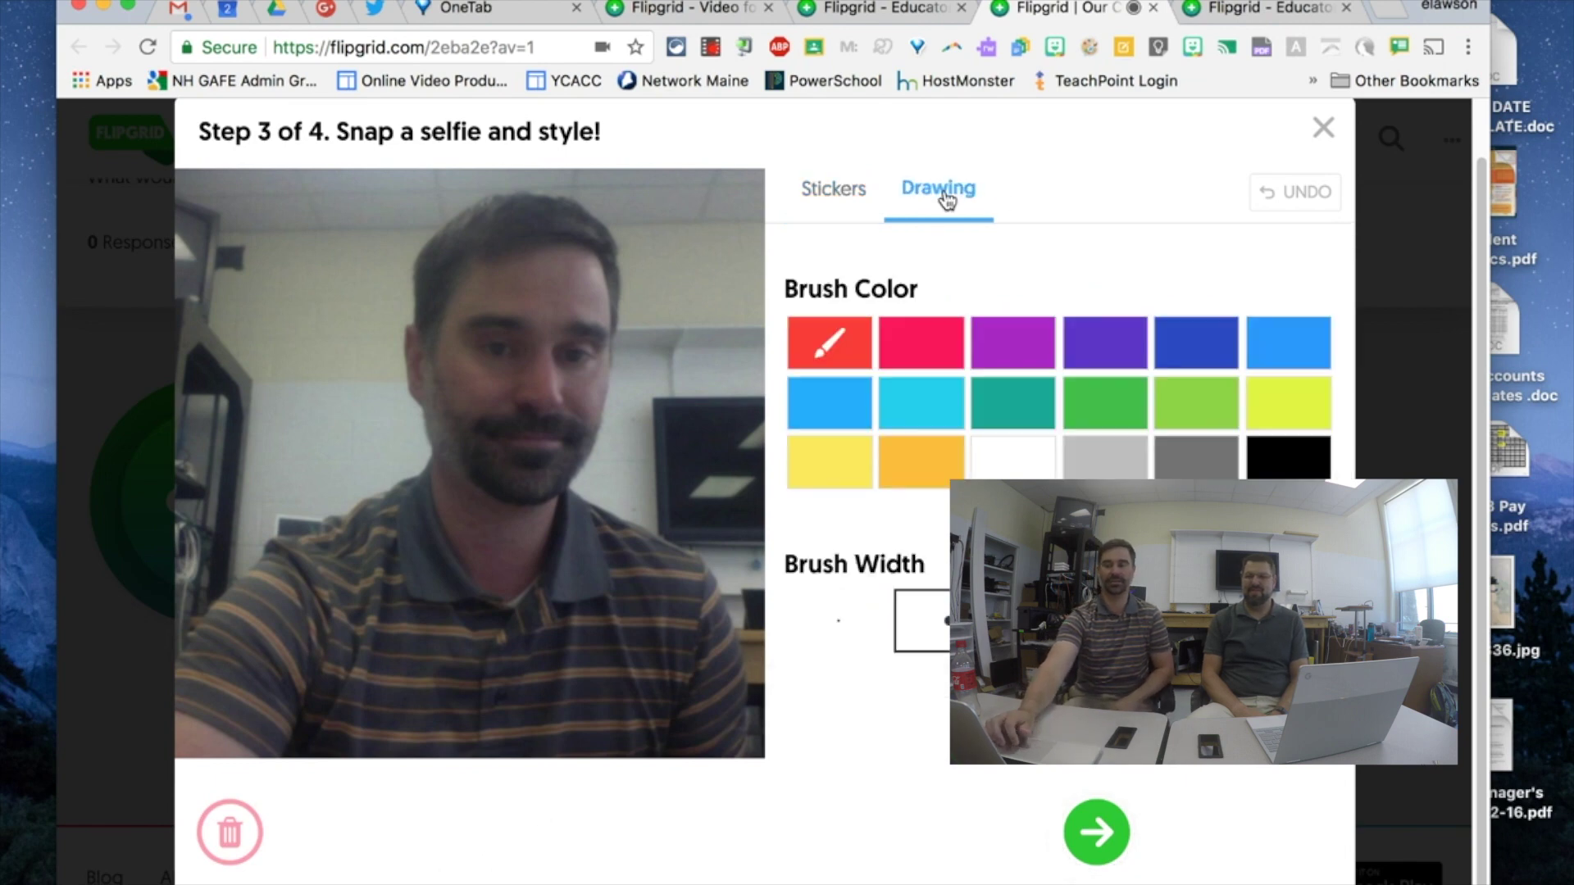
{"action": "left_click", "coordinate": [845, 192]}
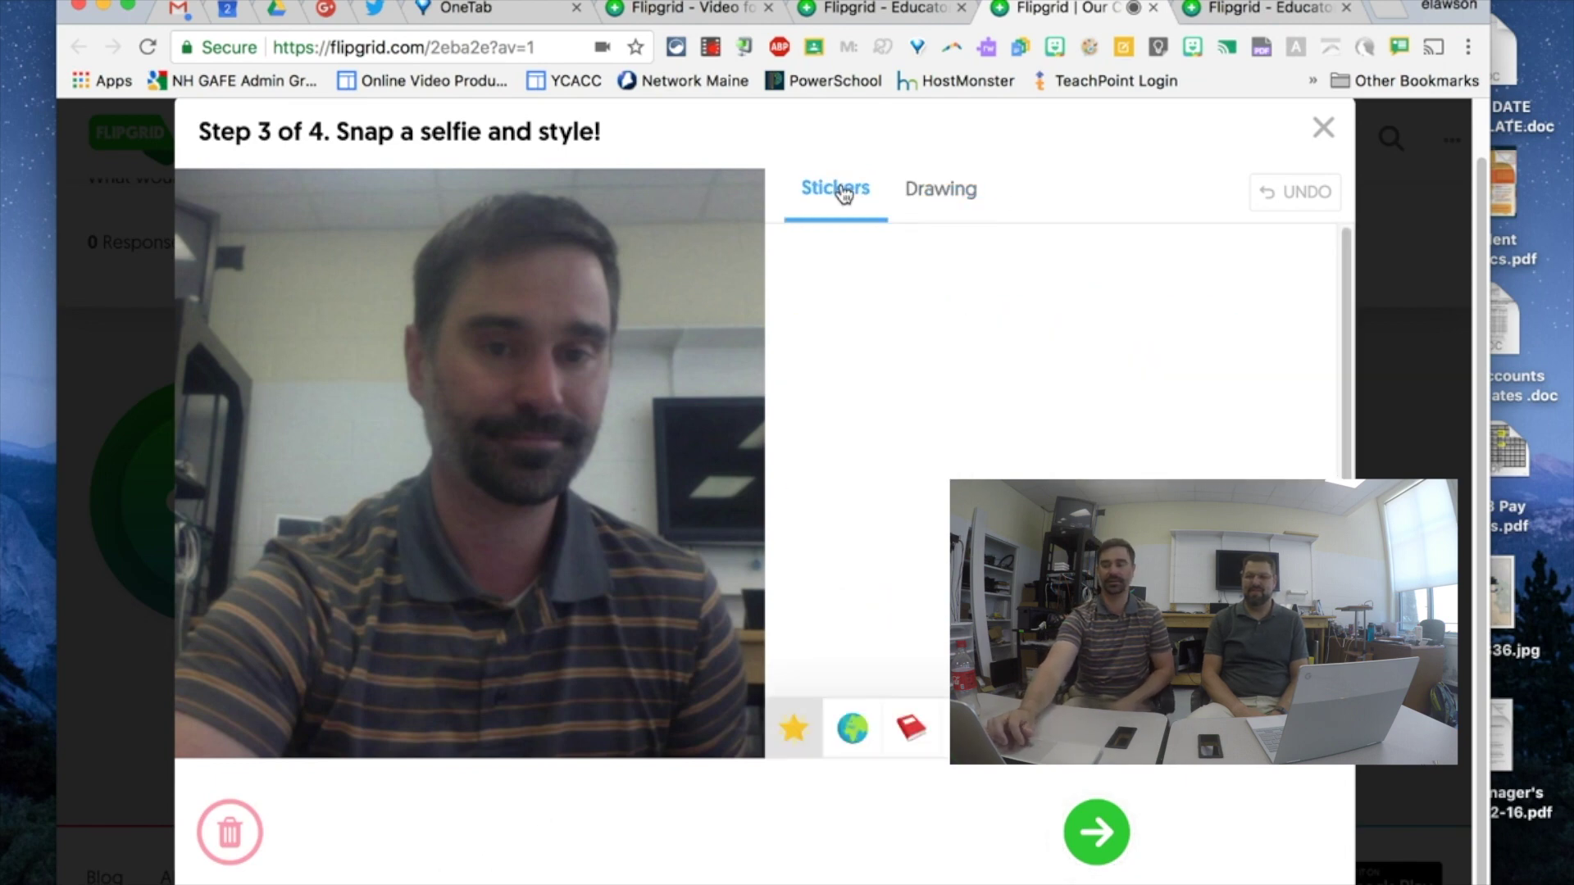
{"action": "left_click", "coordinate": [1095, 838]}
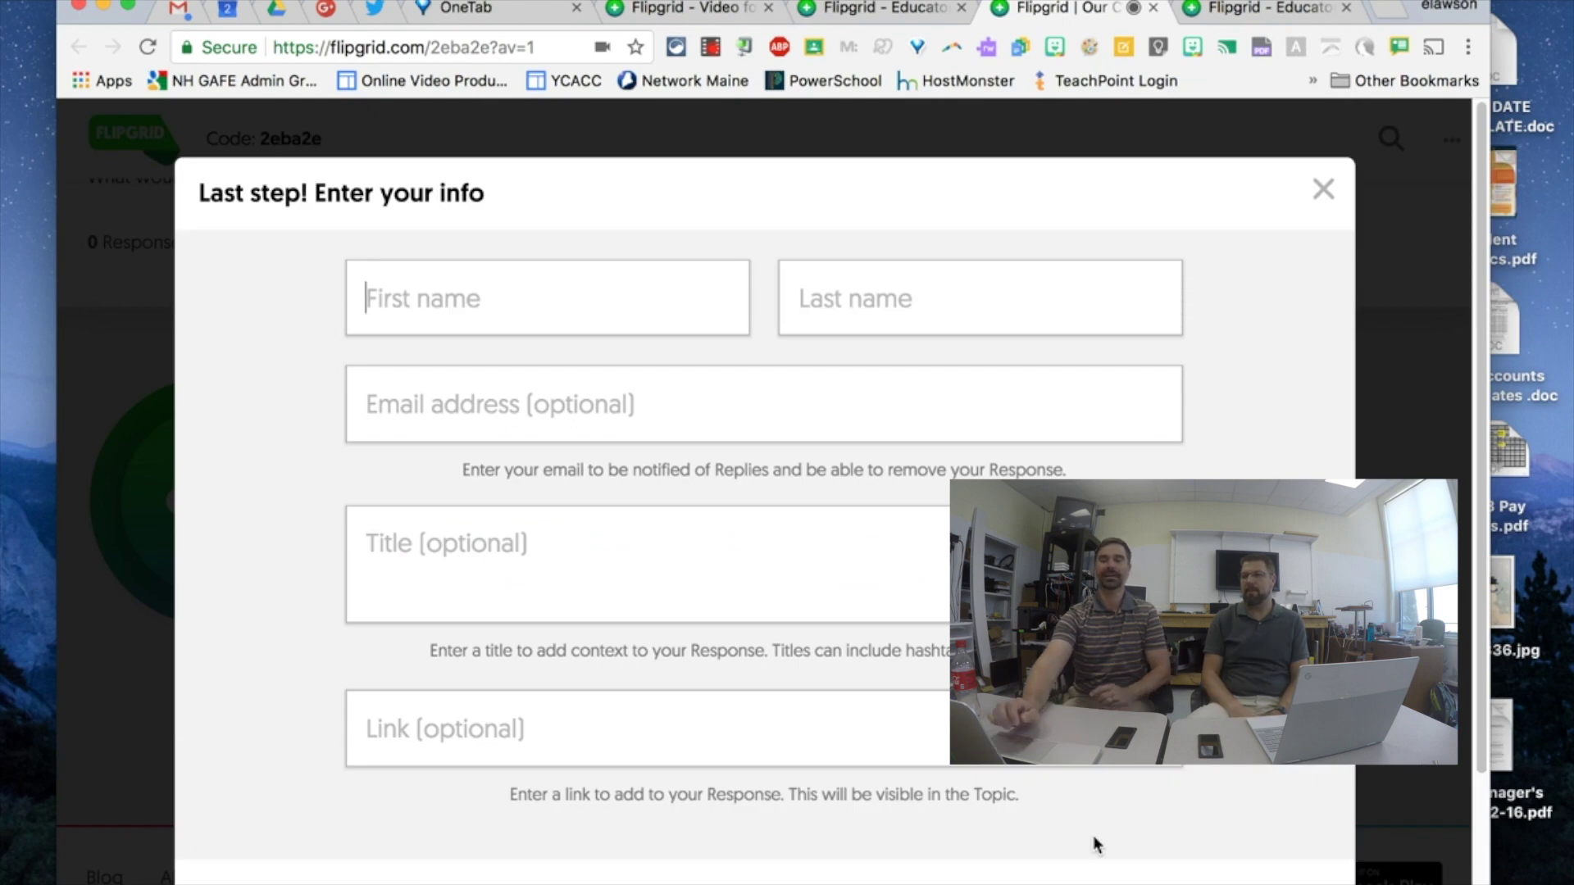
- Enter the student's first and last name and submit the video response
{"action": "key", "text": "Tab"}
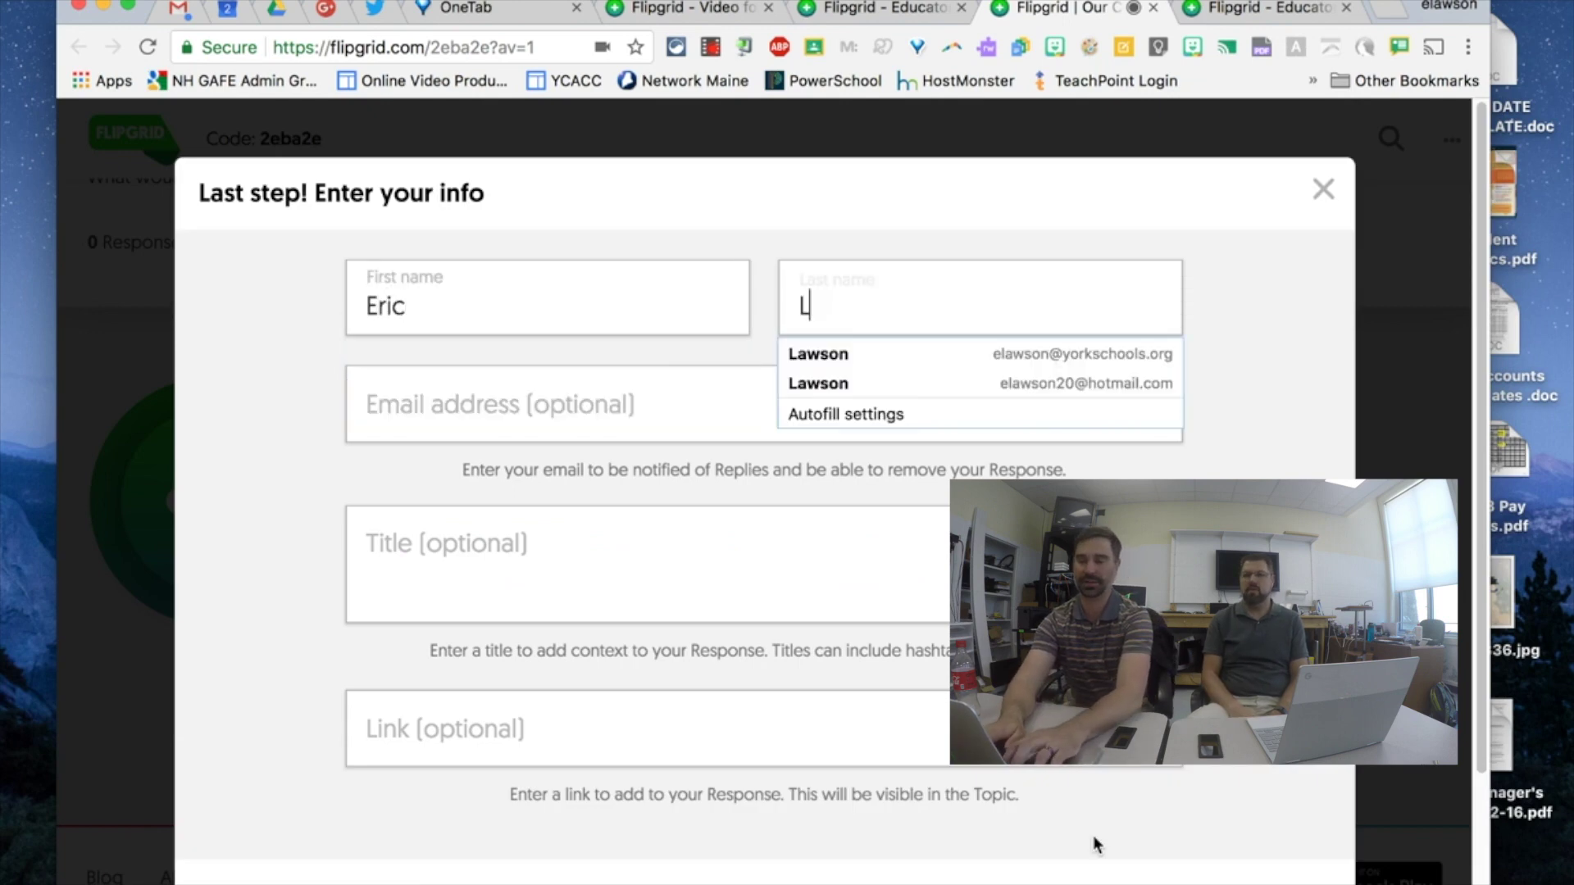
{"action": "key", "text": "Tab"}
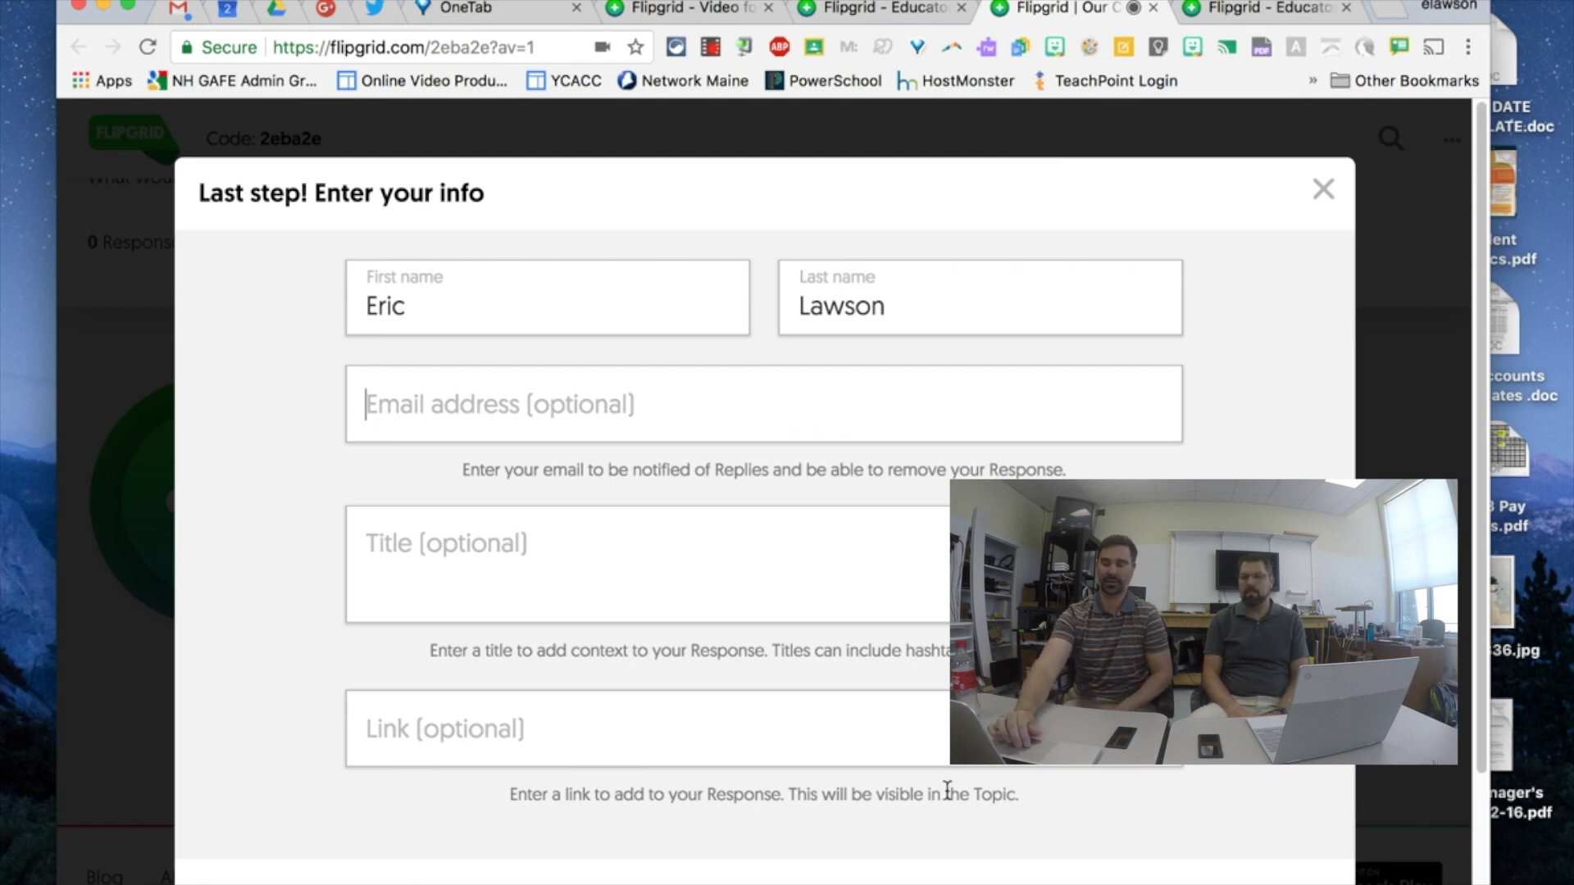
{"action": "scroll", "coordinate": [947, 791], "scroll_direction": "down", "scroll_amount": 3}
{"action": "left_click", "coordinate": [809, 837]}
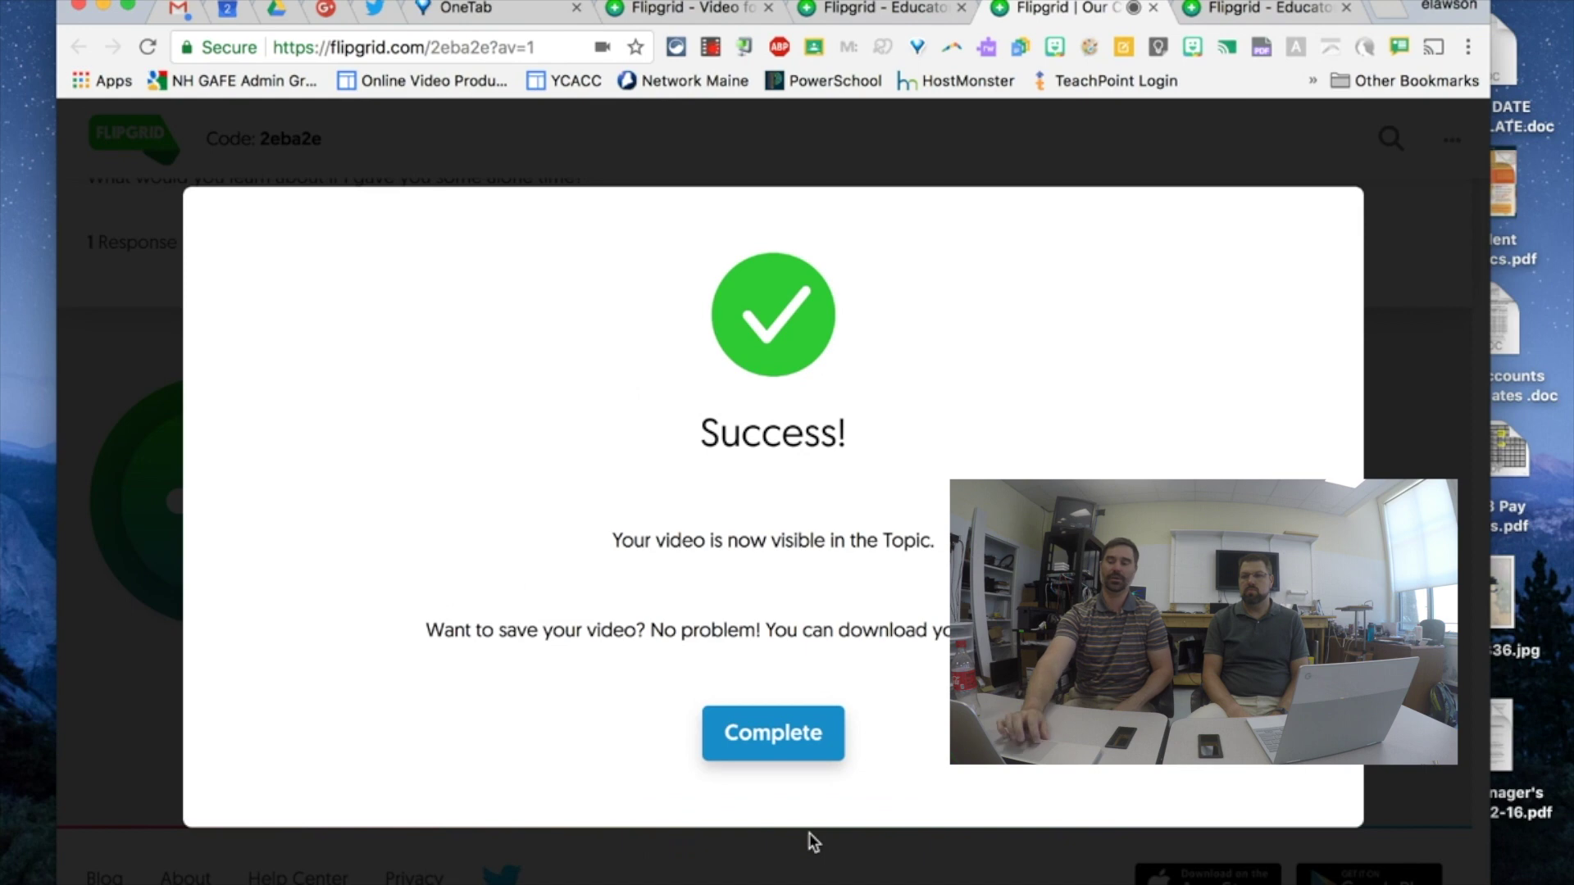
- Complete the Success dialog and view the new response card in the 20% Time topic
{"action": "left_click", "coordinate": [794, 738]}
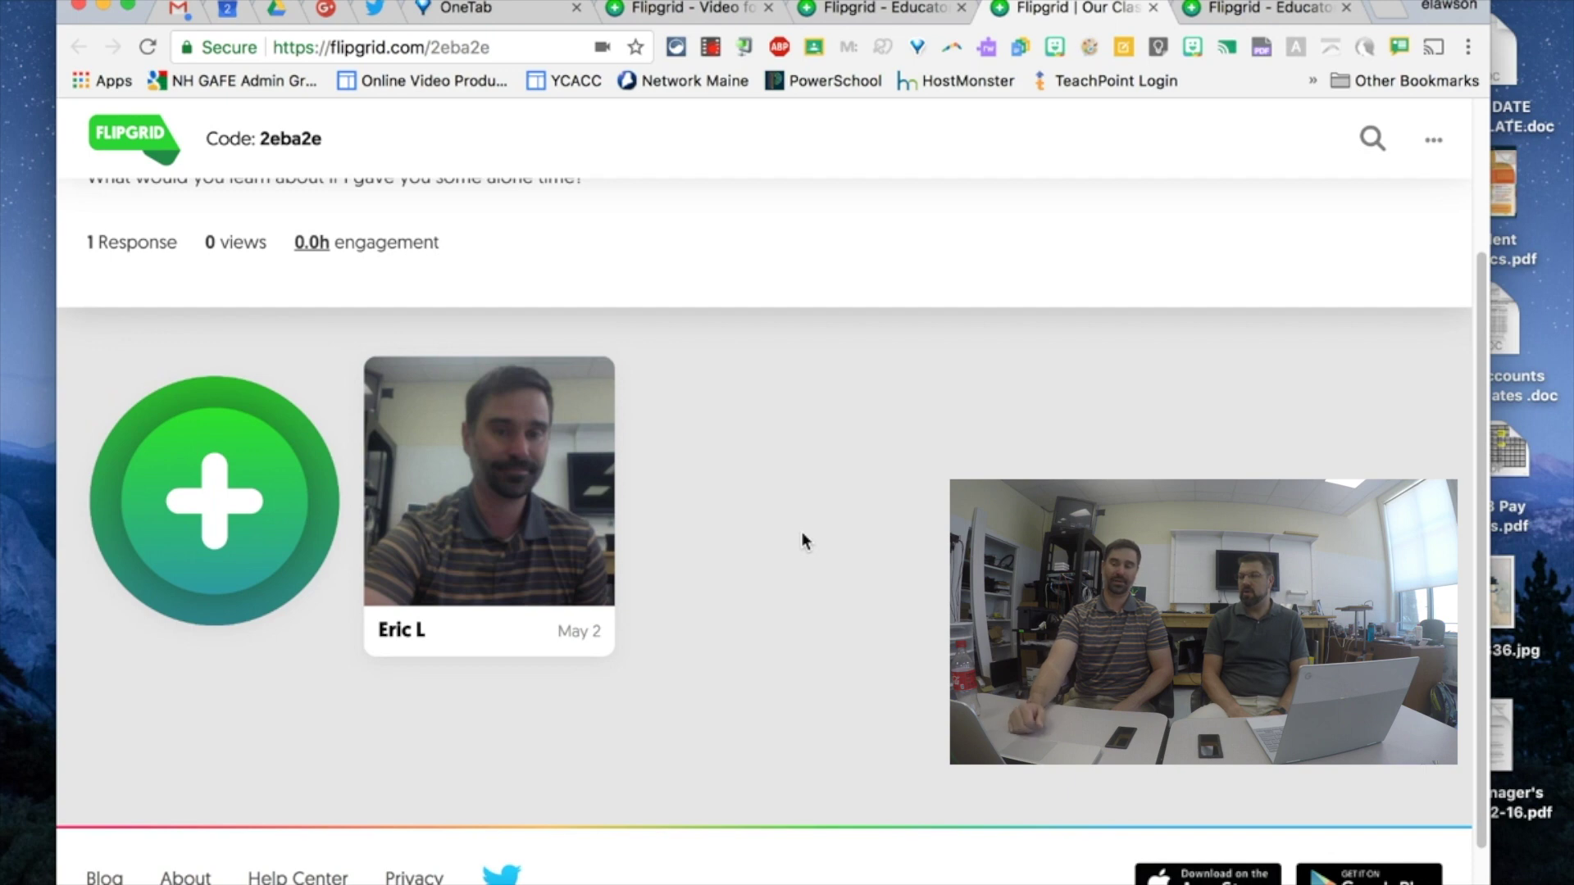
{"action": "scroll", "coordinate": [801, 537], "scroll_direction": "up", "scroll_amount": 2}
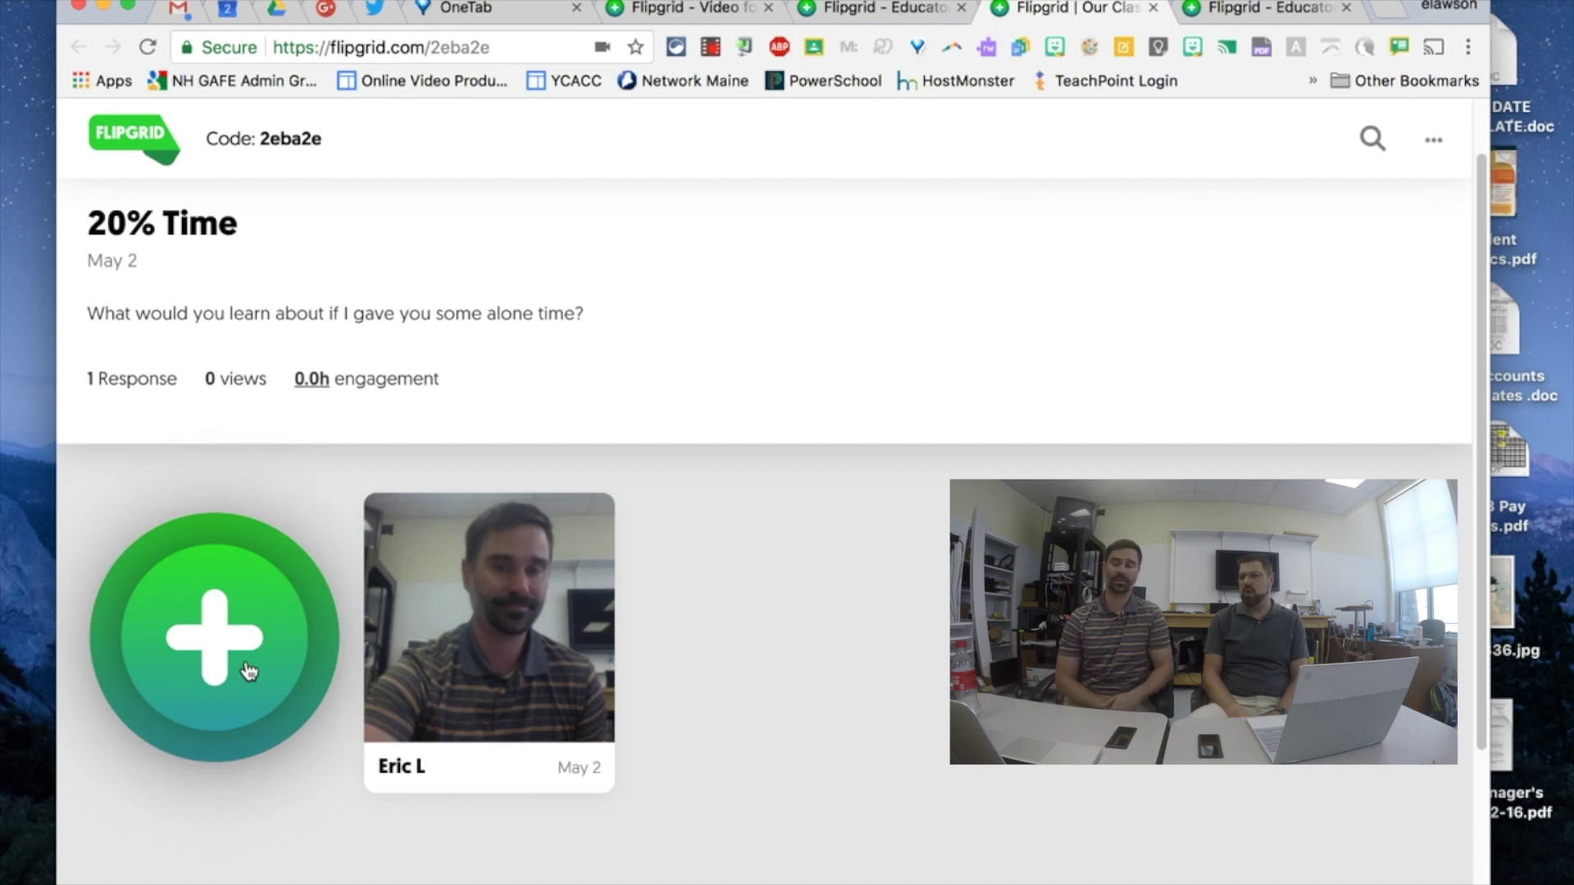
{"action": "scroll", "coordinate": [406, 672], "scroll_direction": "down", "scroll_amount": 1}
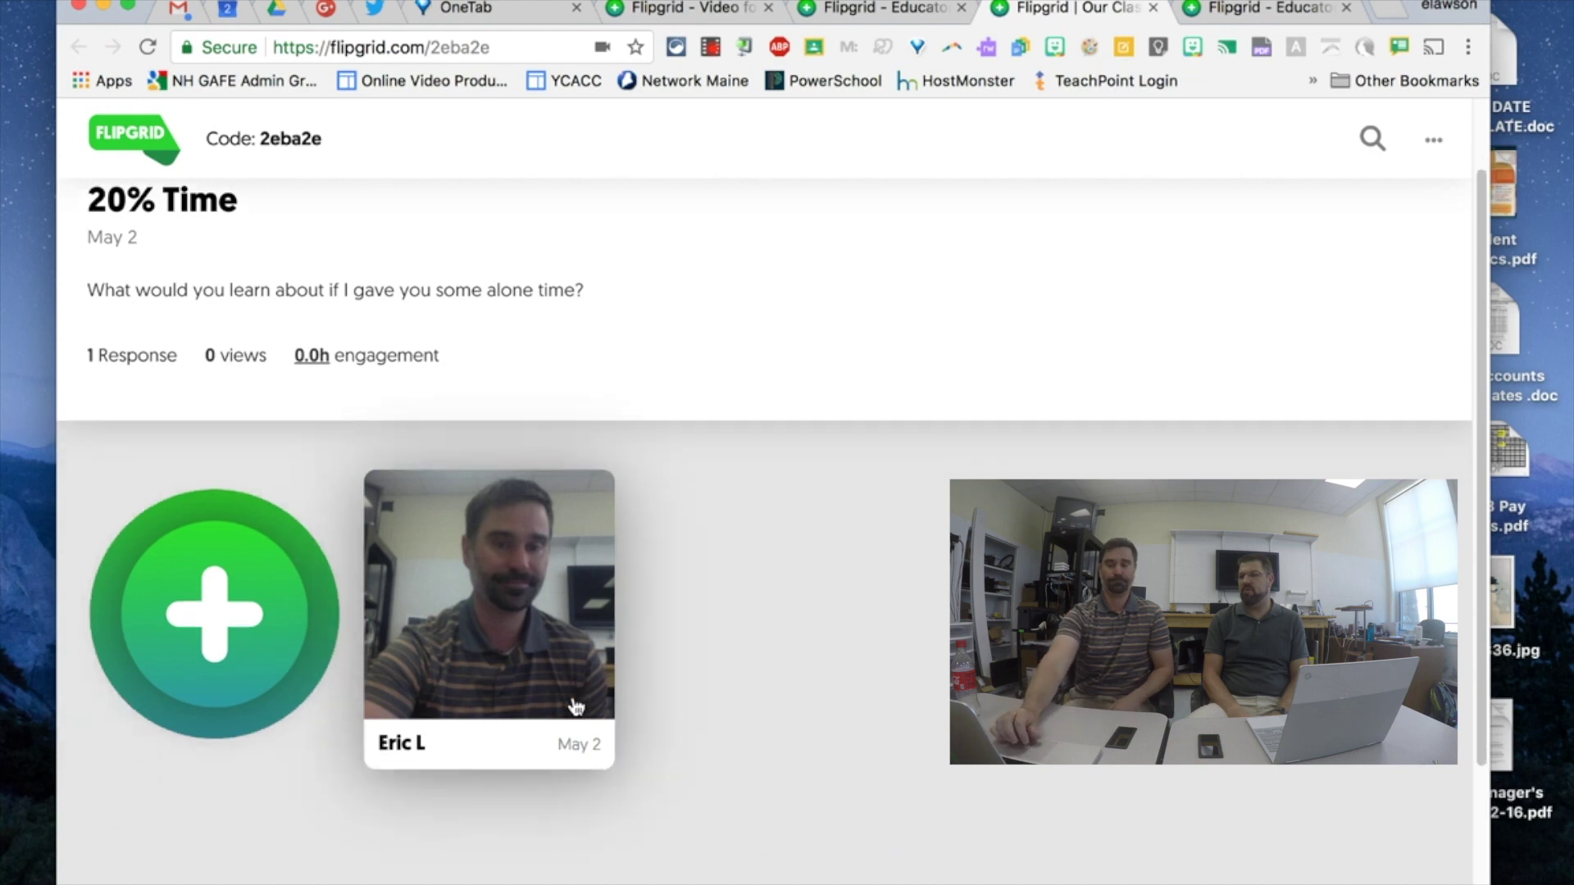
{"action": "left_click", "coordinate": [545, 670]}
{"action": "scroll", "coordinate": [543, 677], "scroll_direction": "down", "scroll_amount": 1}
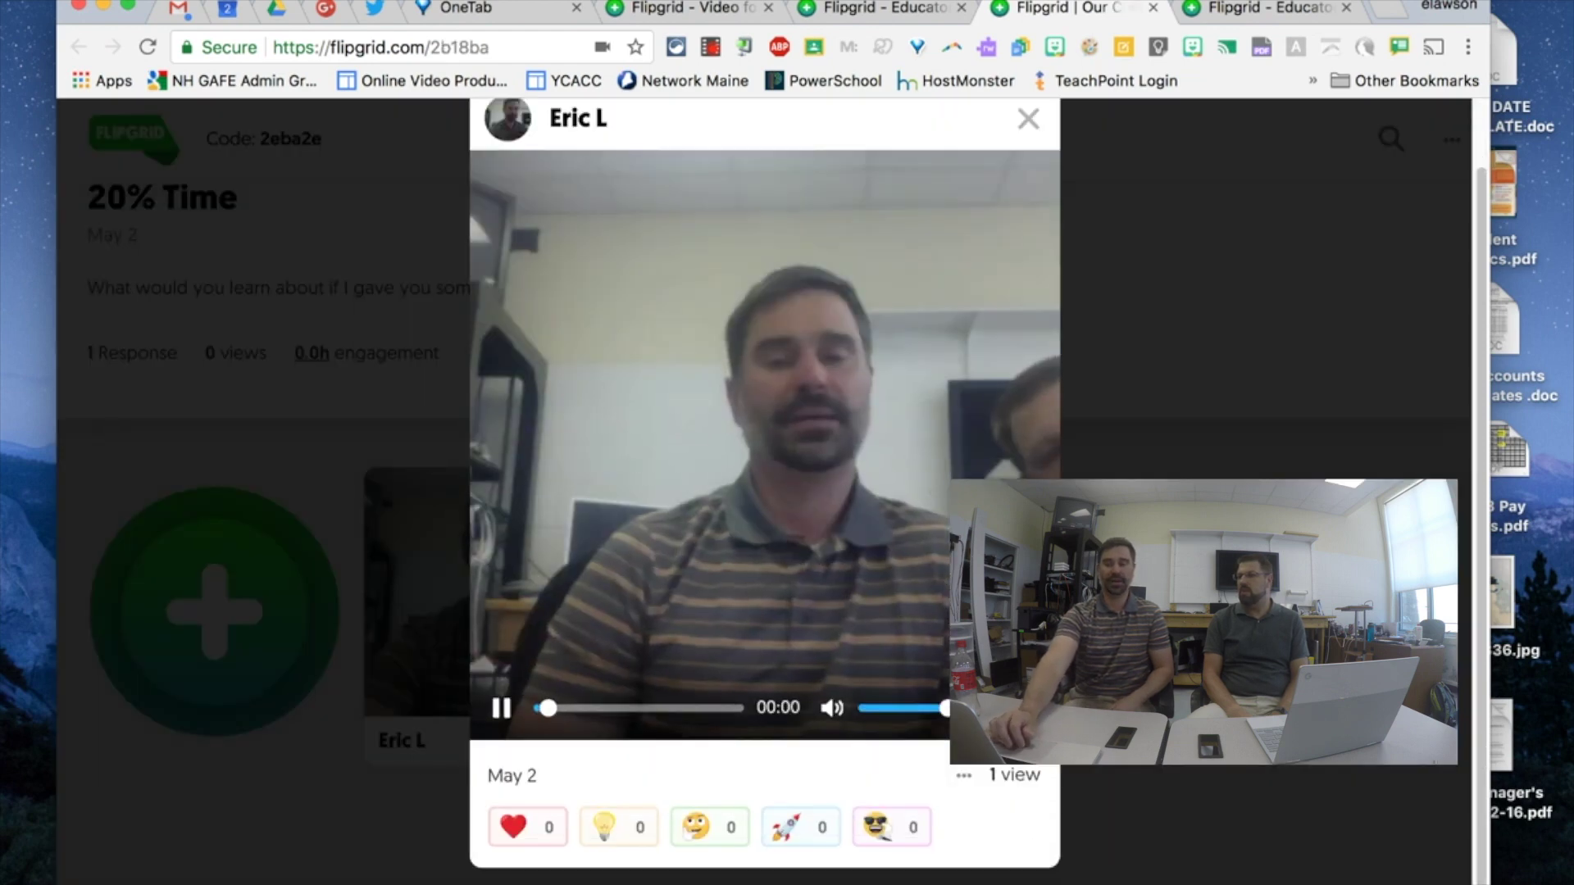
{"action": "left_click", "coordinate": [501, 715]}
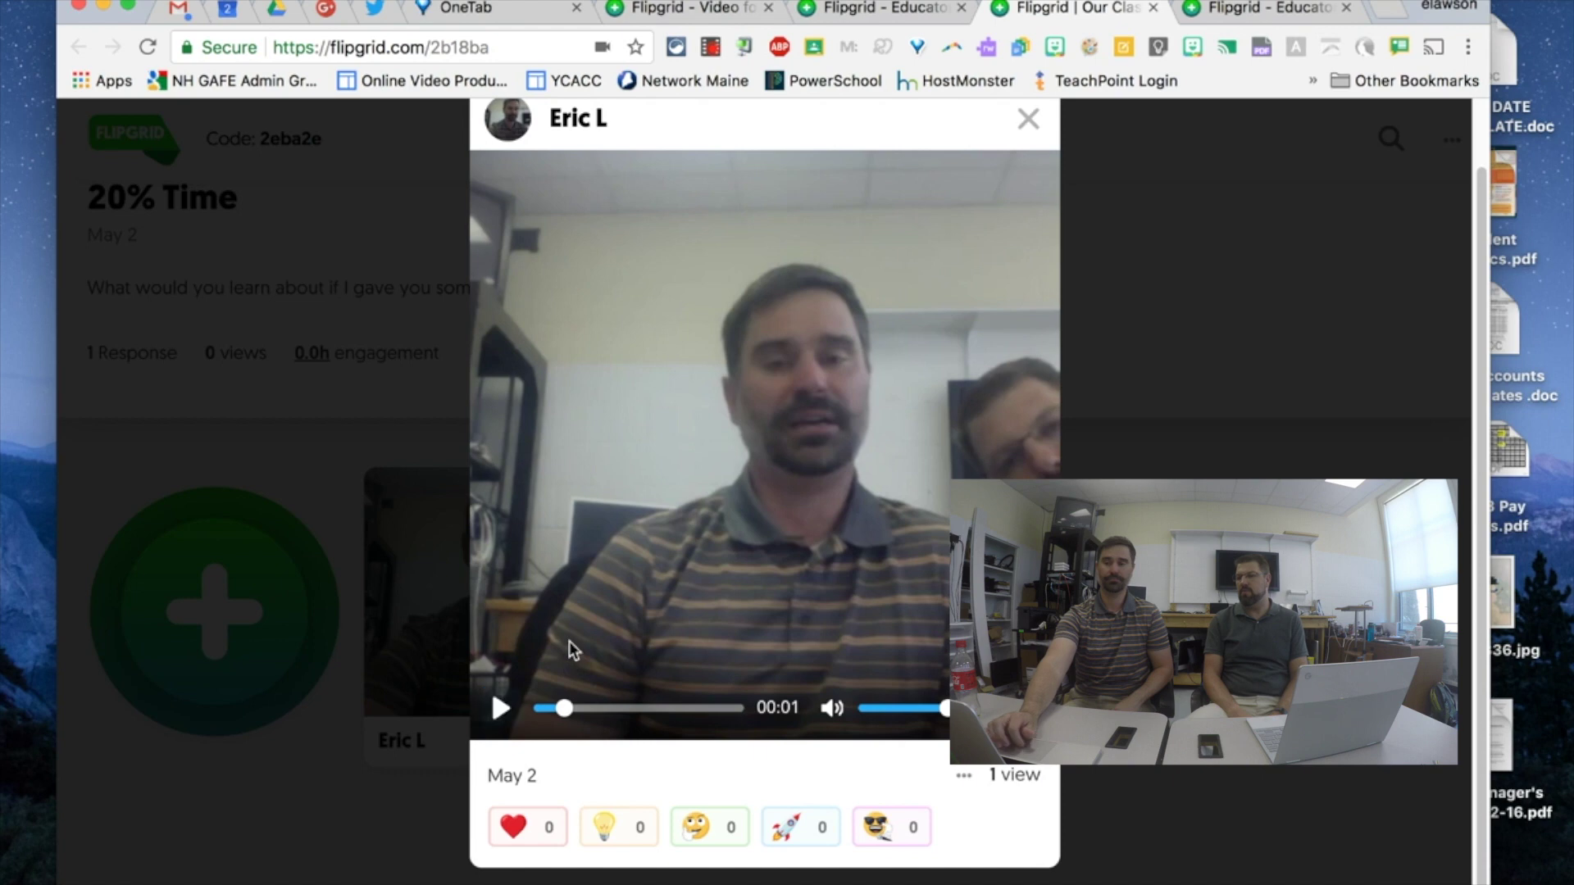
{"action": "left_click", "coordinate": [1030, 130]}
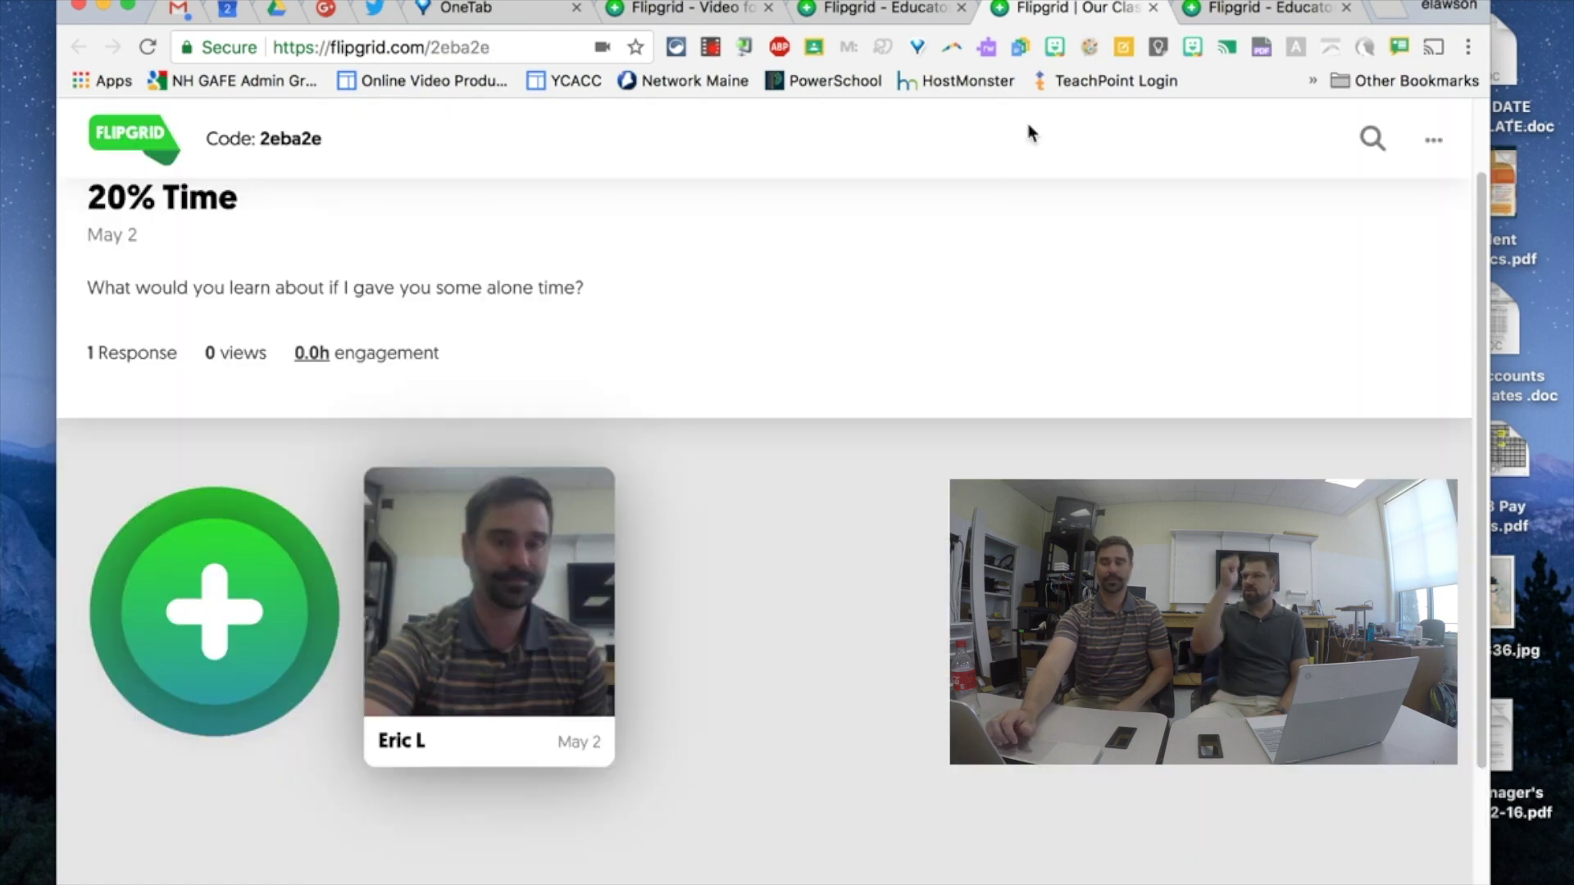